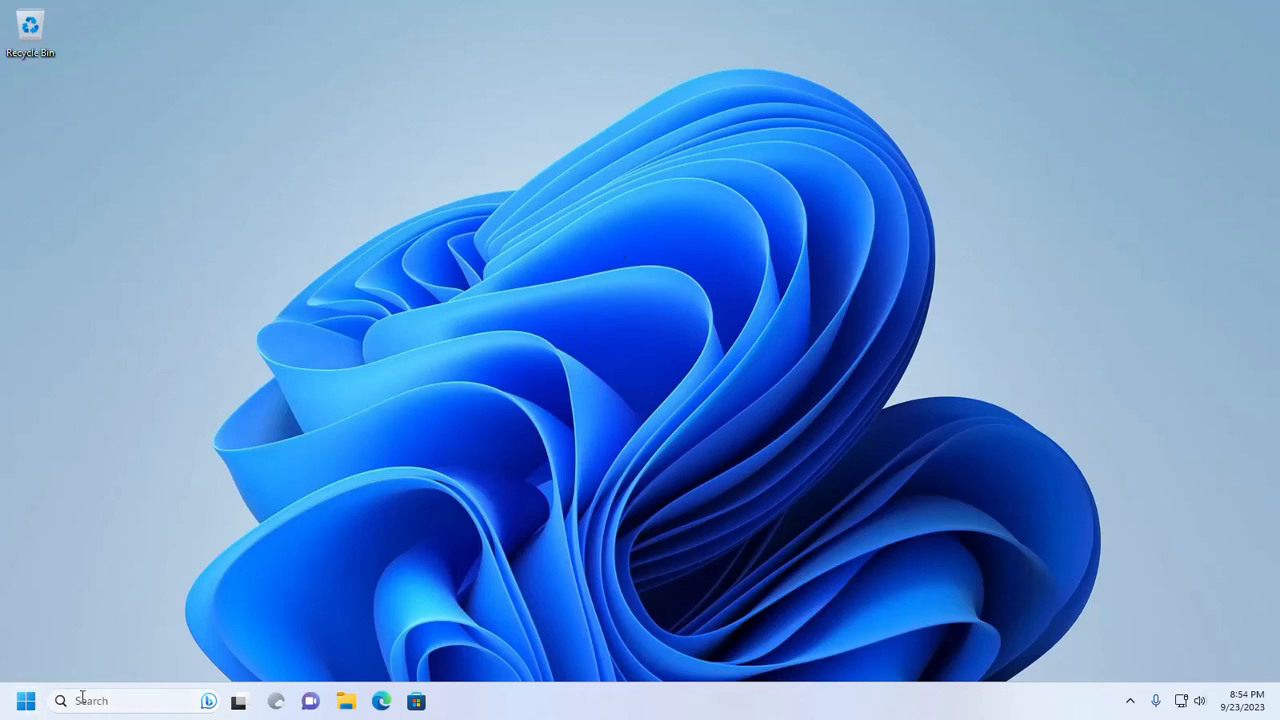
Find Google Chrome among the installed apps and launch it
click(18, 709)
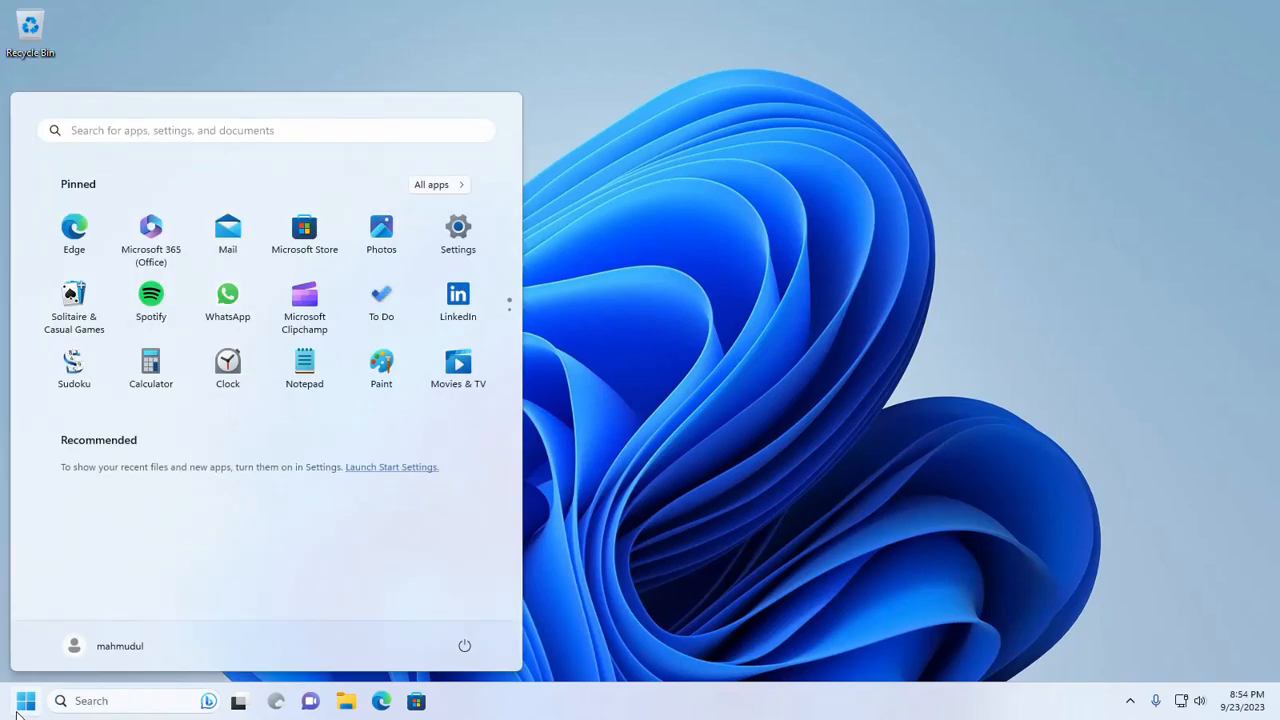
text(g)
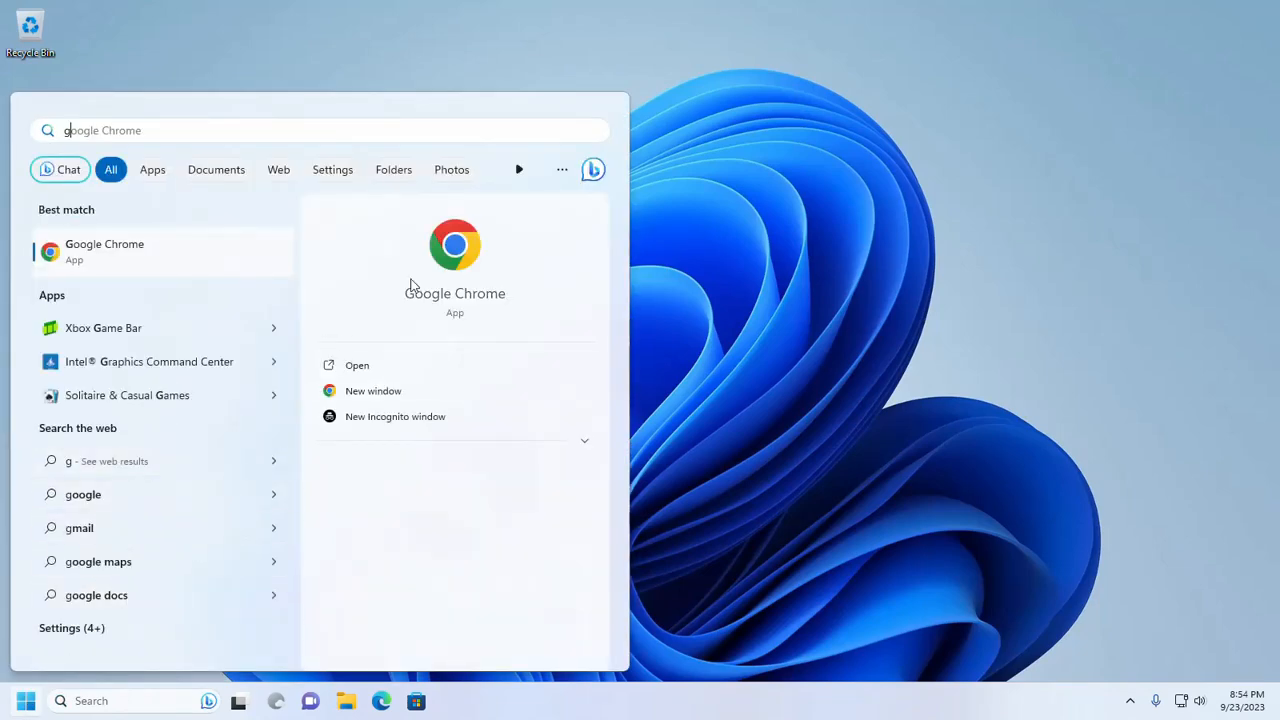
click(450, 268)
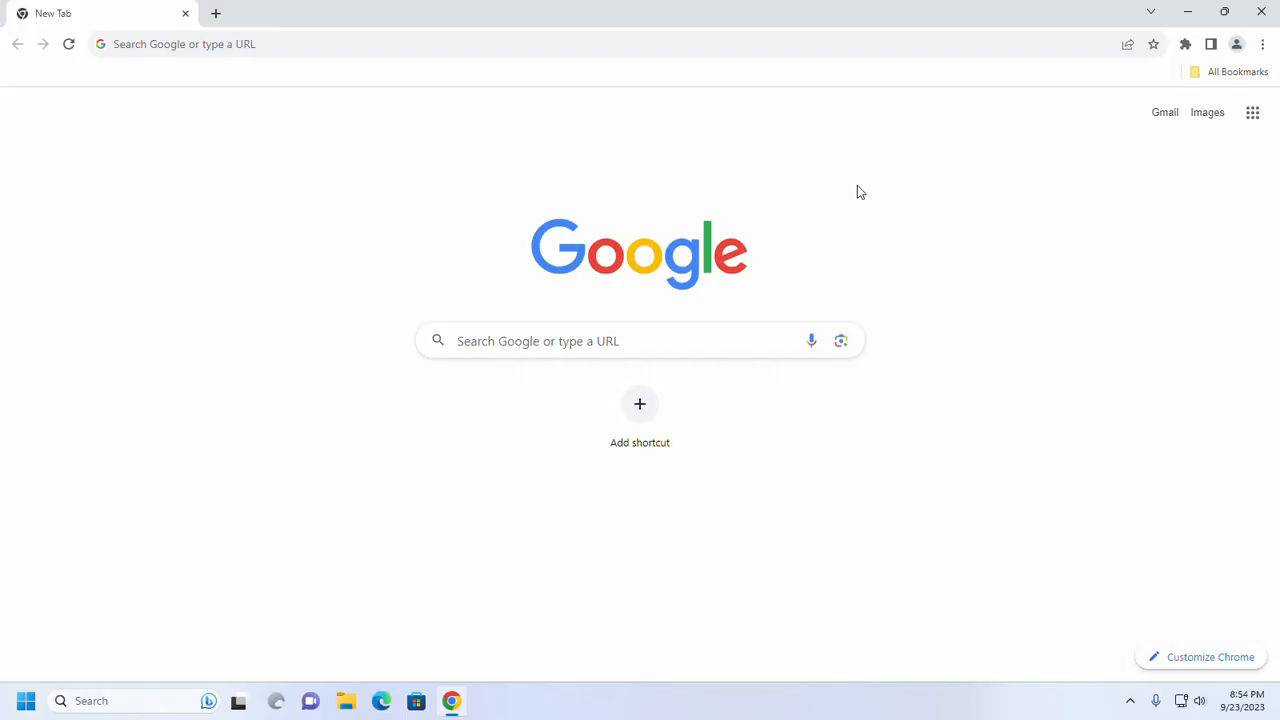
Search Google for "node js" and open the official Node.js website from the results
click(687, 339)
text(node js)
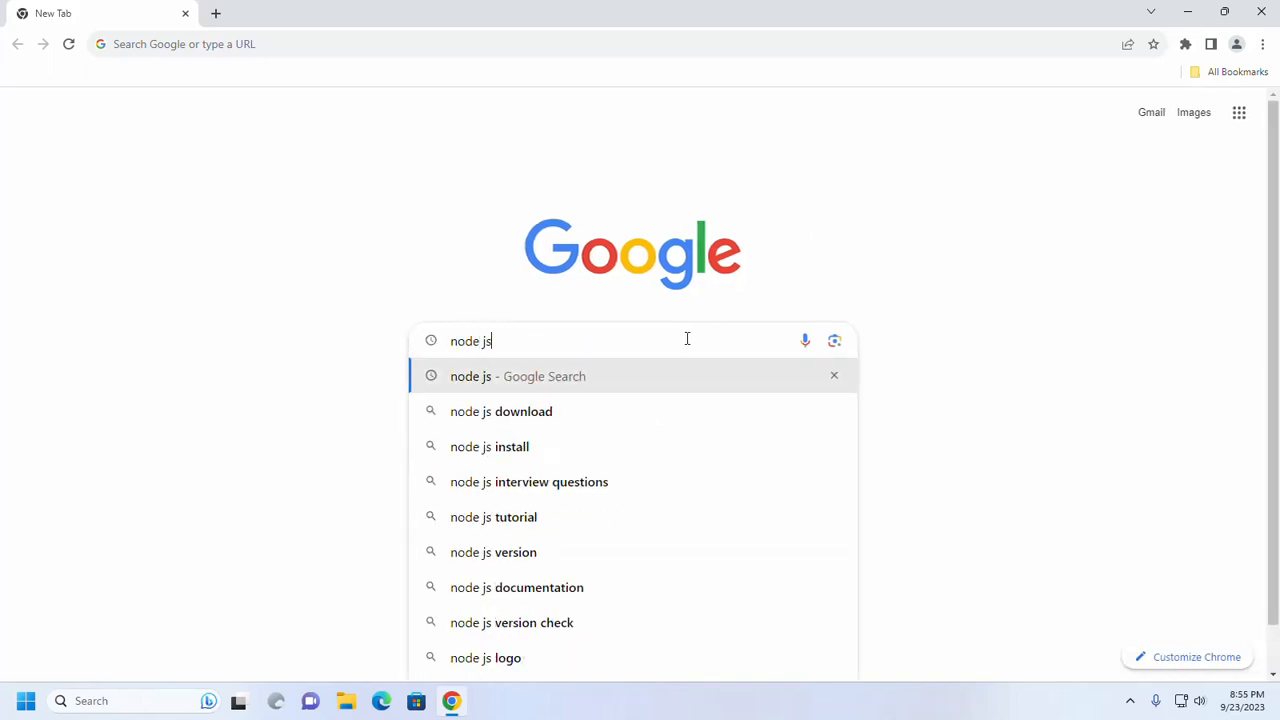
key(Return)
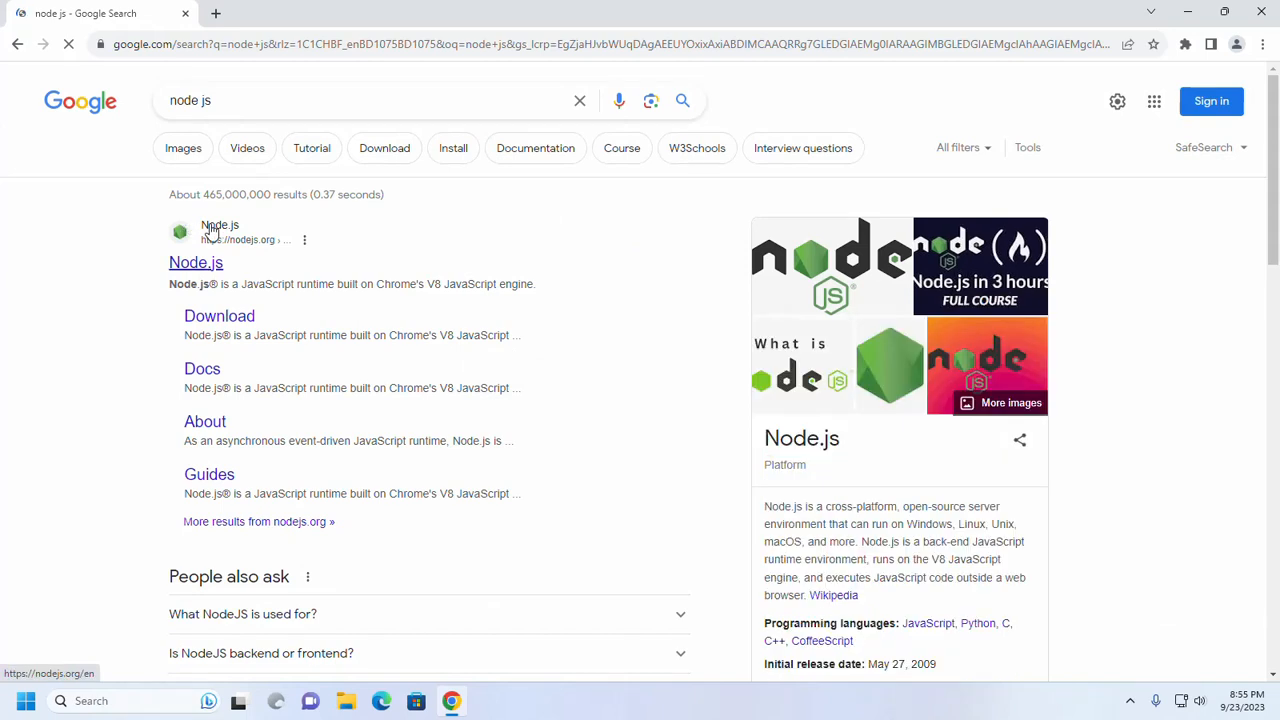
click(205, 230)
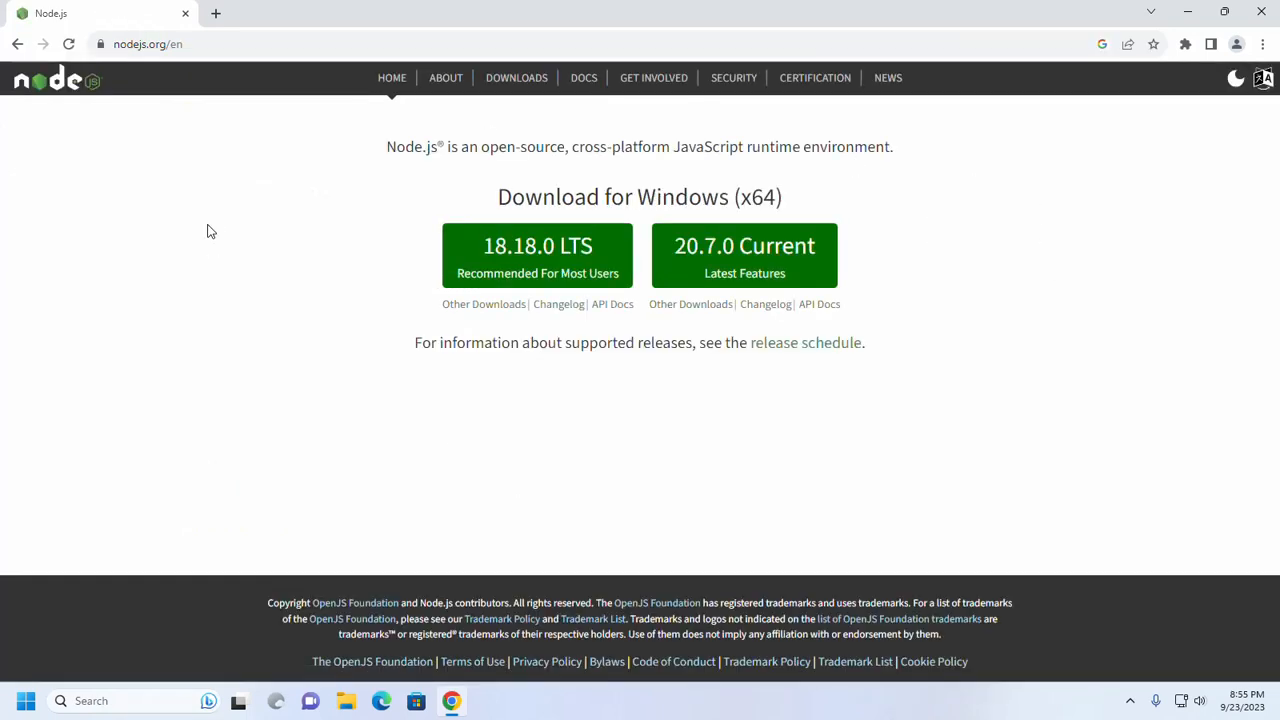
Download the LTS Windows Installer, node-v18.18.0-x64.msi, from the Node.js downloads page
click(521, 83)
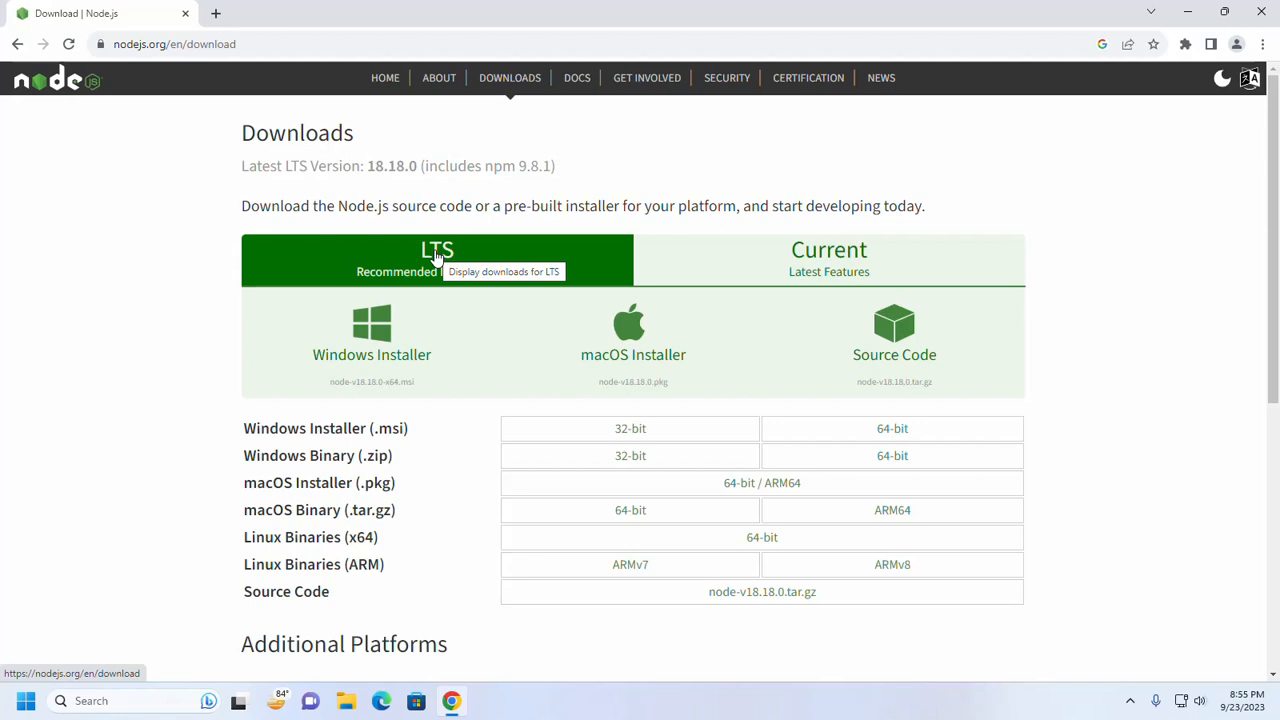
click(914, 260)
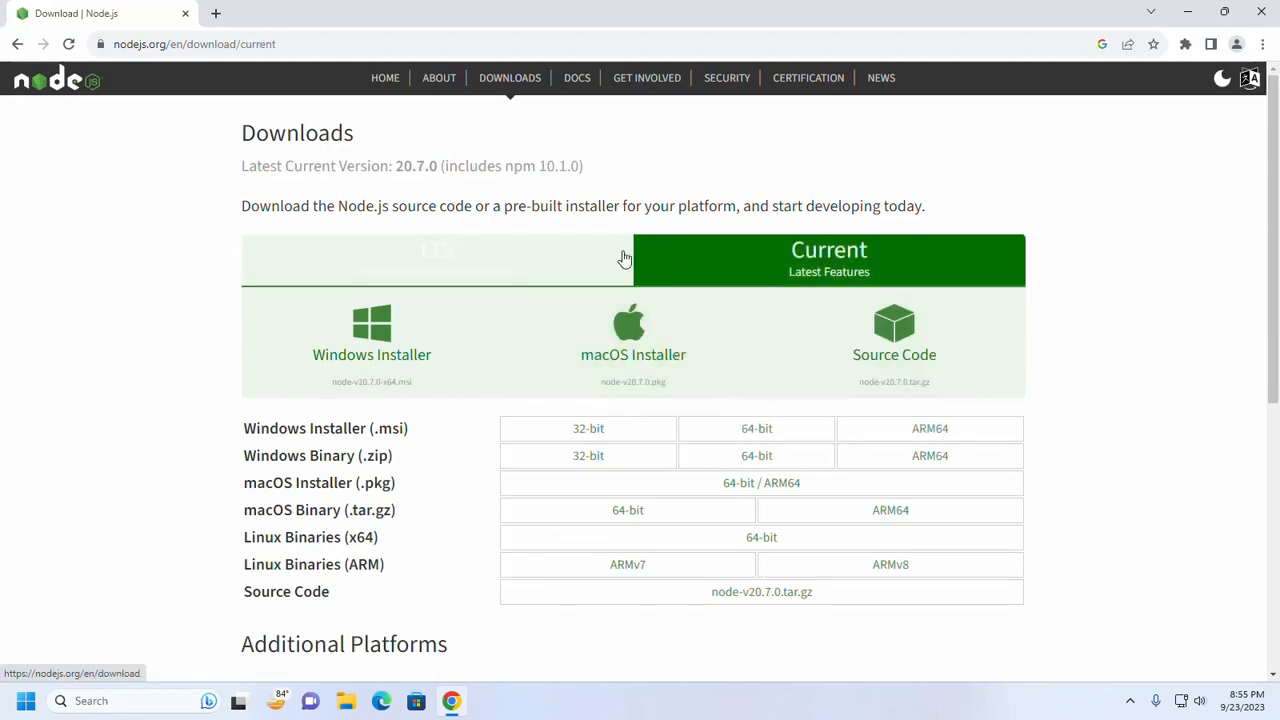
click(425, 258)
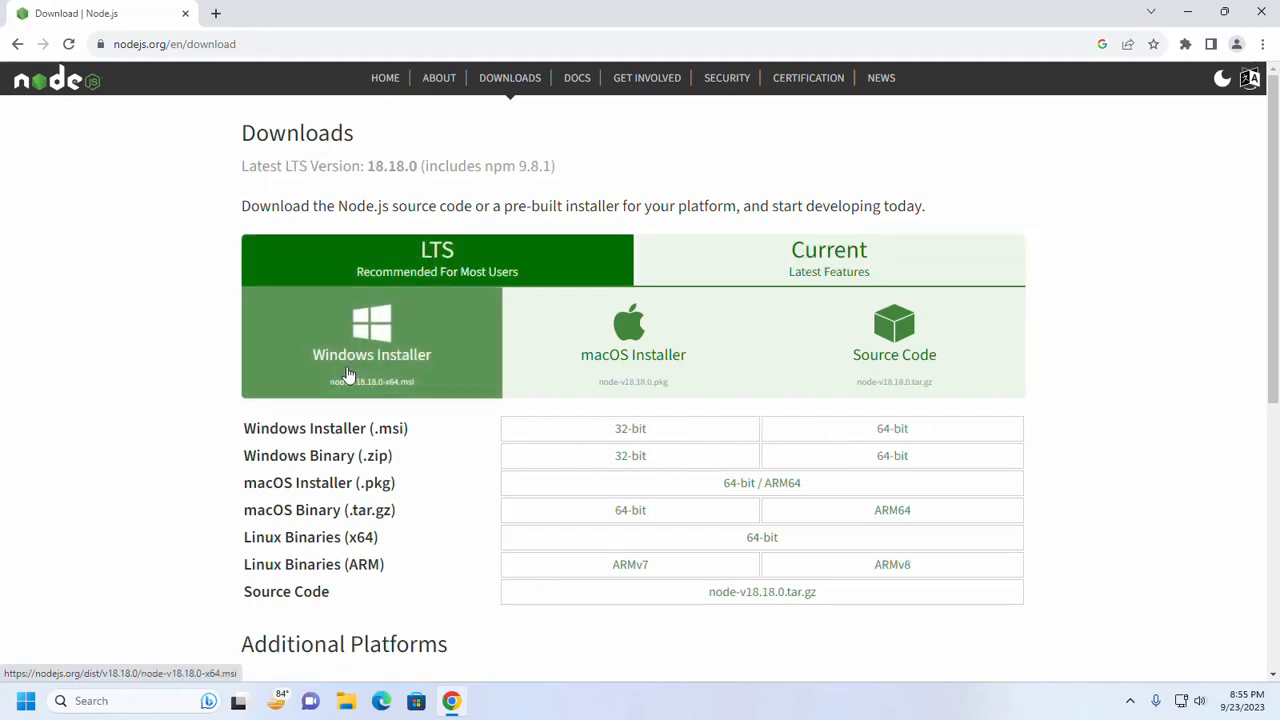
scroll(119, 298, down, 1)
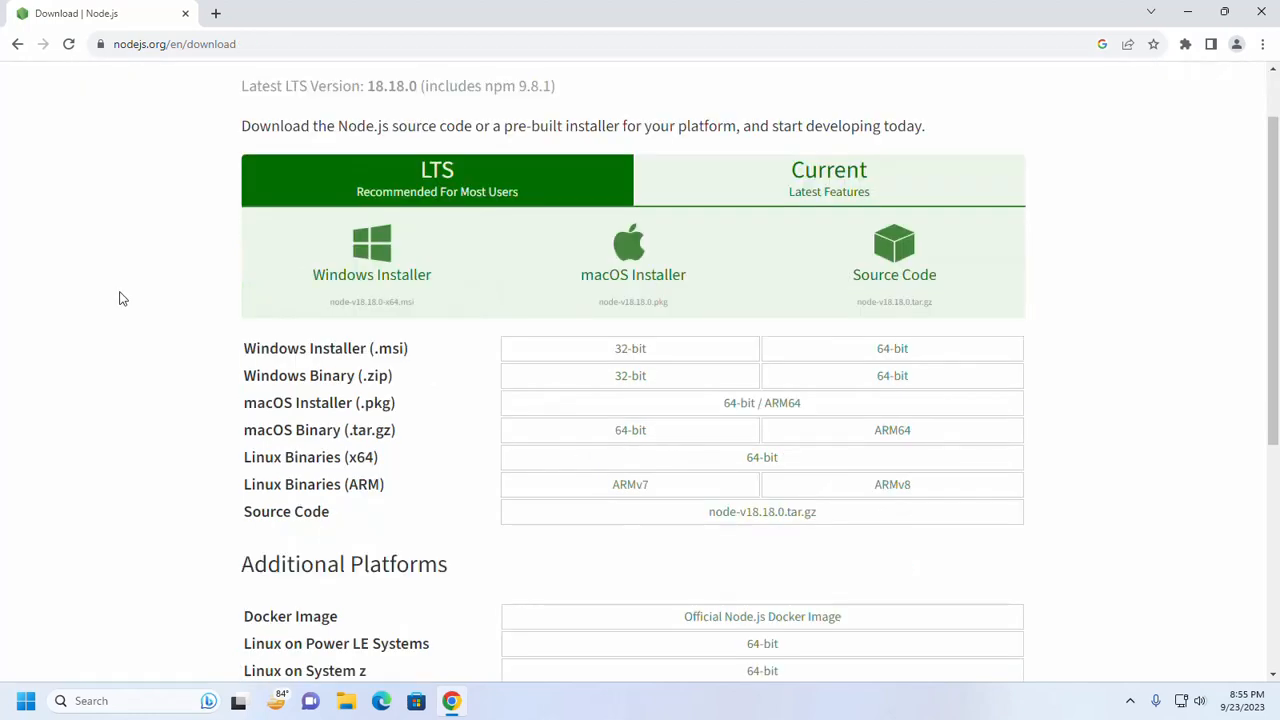
click(355, 277)
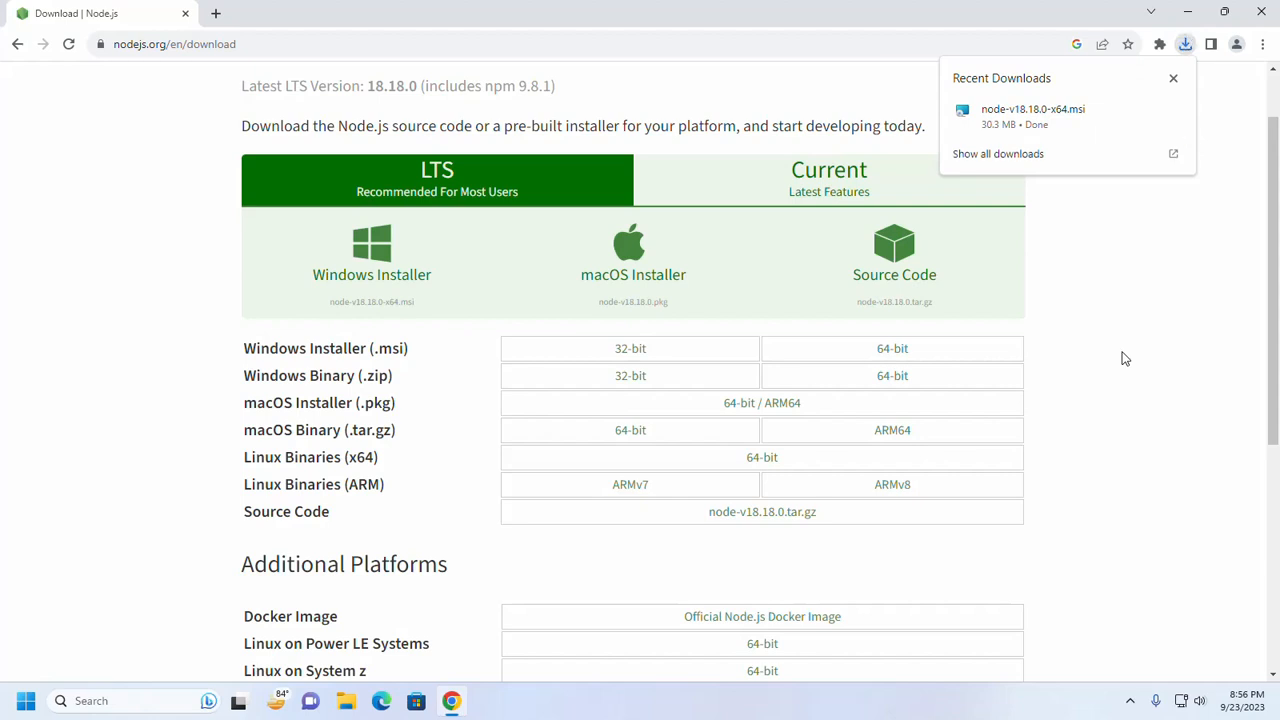
Switch to File Explorer and run the node-v18.18.0-x64 installer from the Downloads folder
click(348, 705)
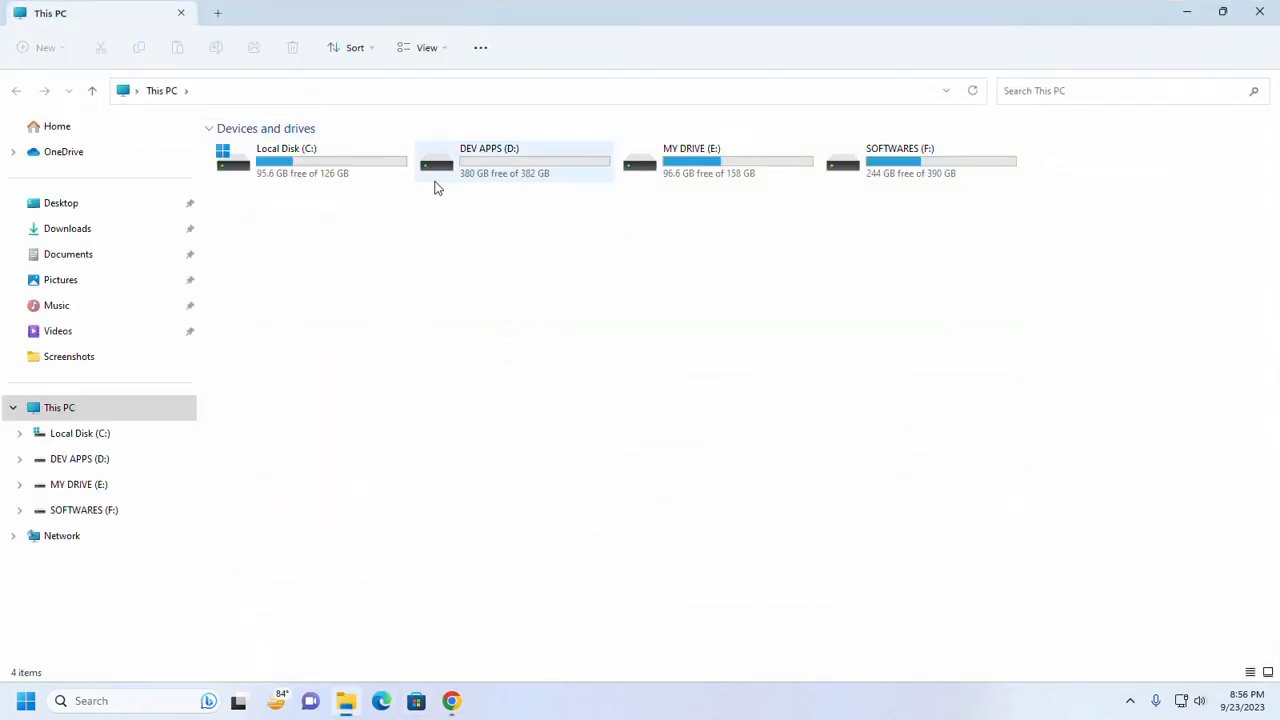
click(67, 229)
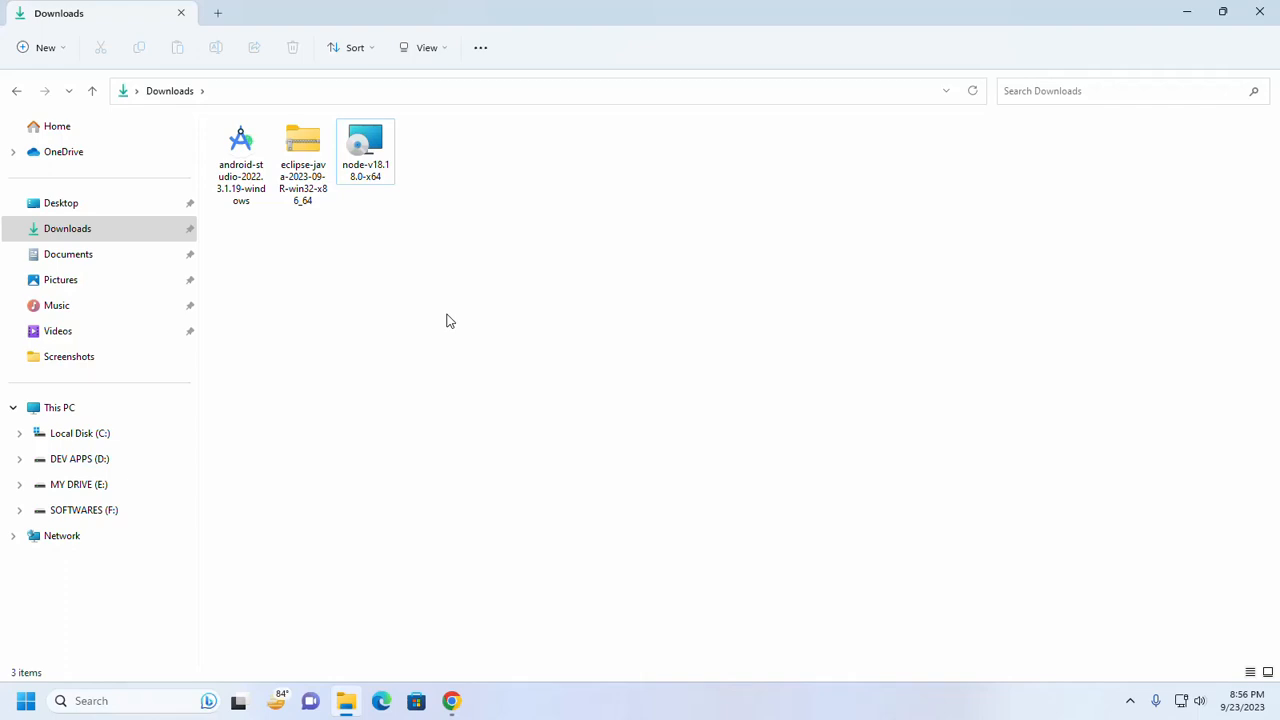
click(370, 166)
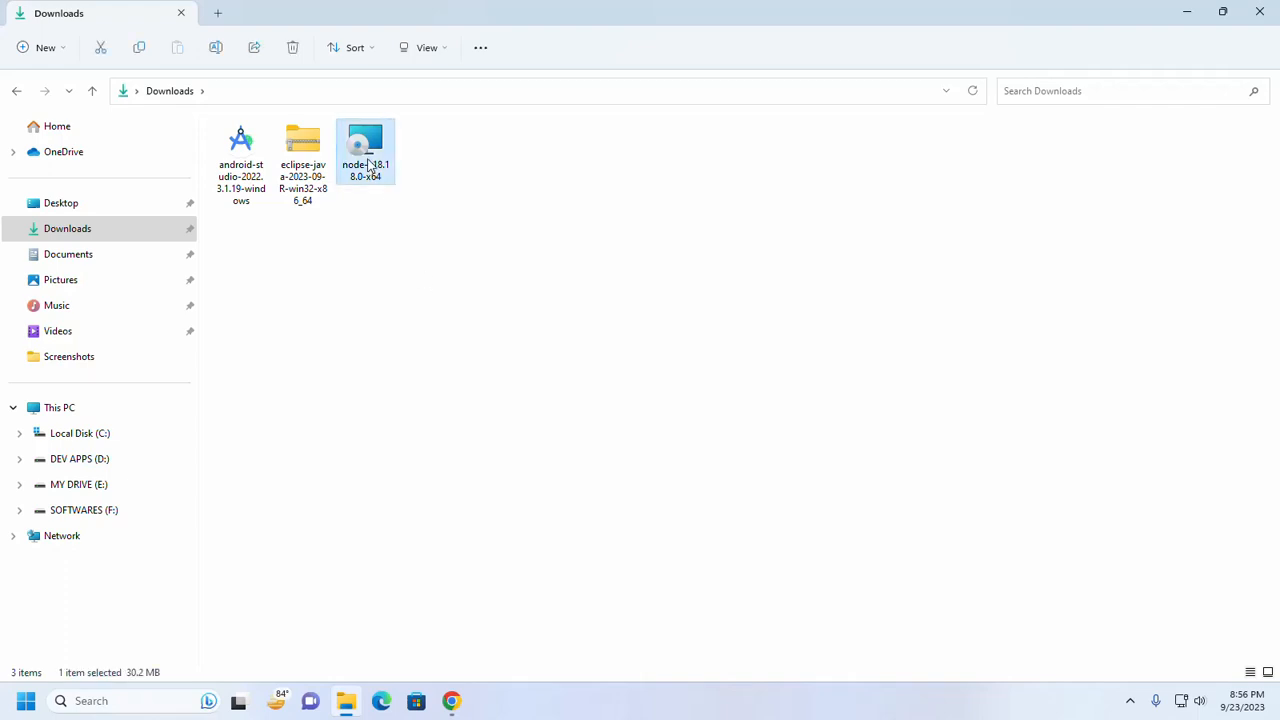
right_click(370, 166)
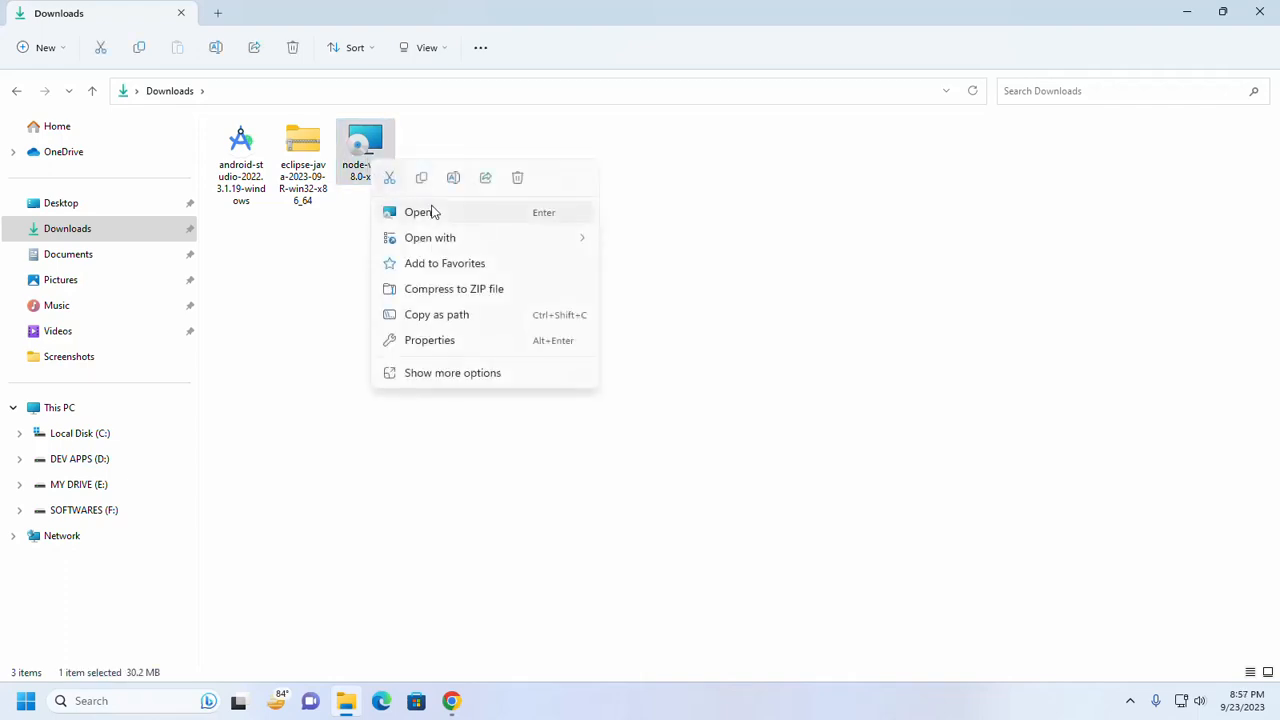
click(432, 211)
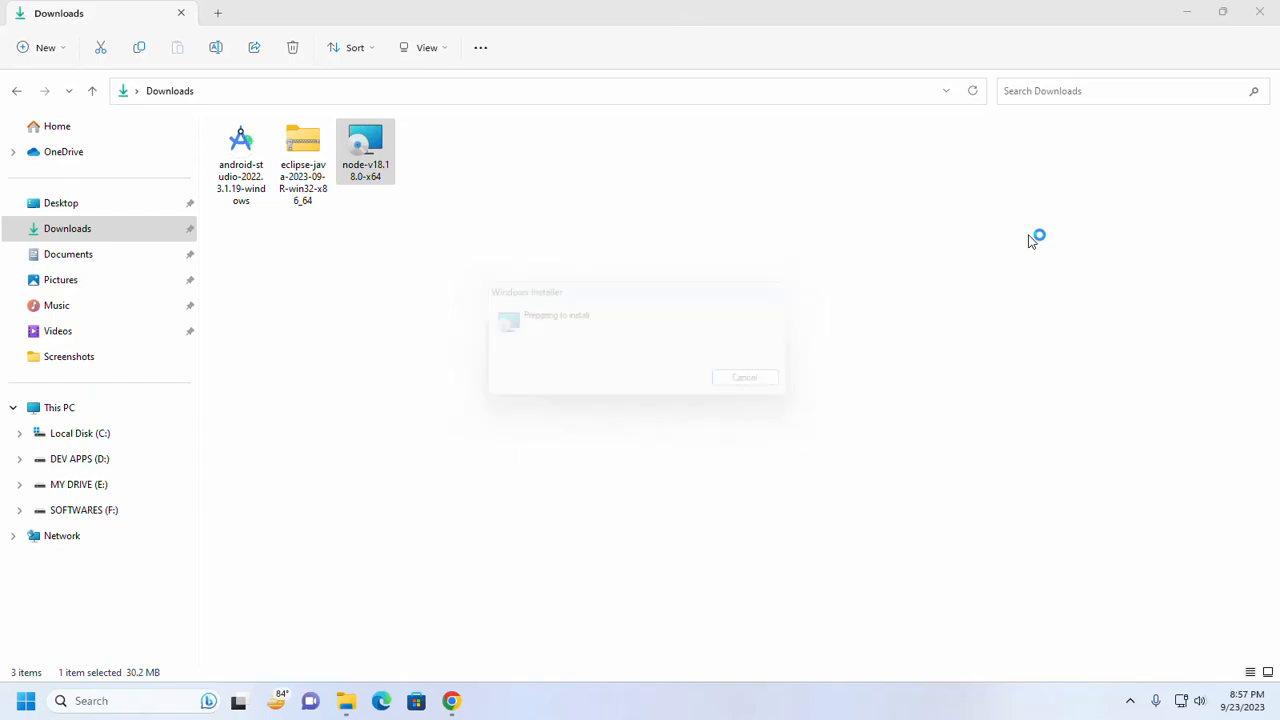
Minimize the File Explorer and Chrome windows and reposition the Node.js Setup wizard on the desktop
click(1183, 13)
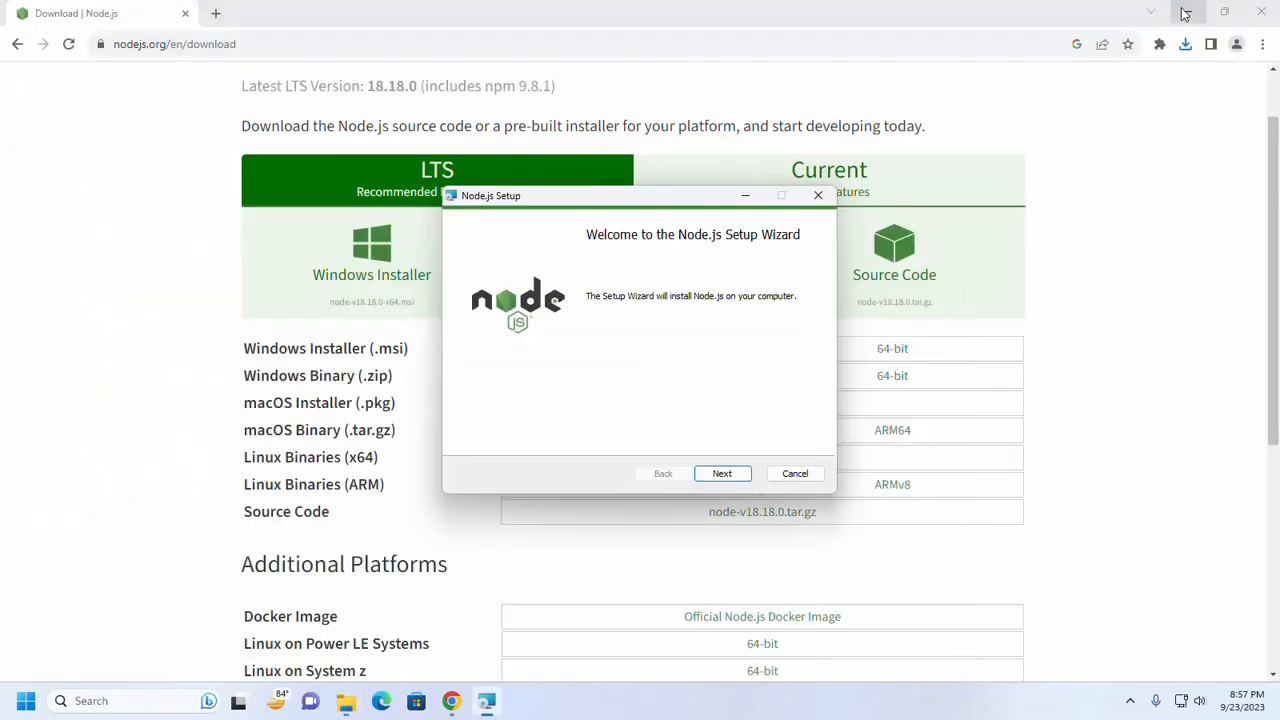
click(1186, 12)
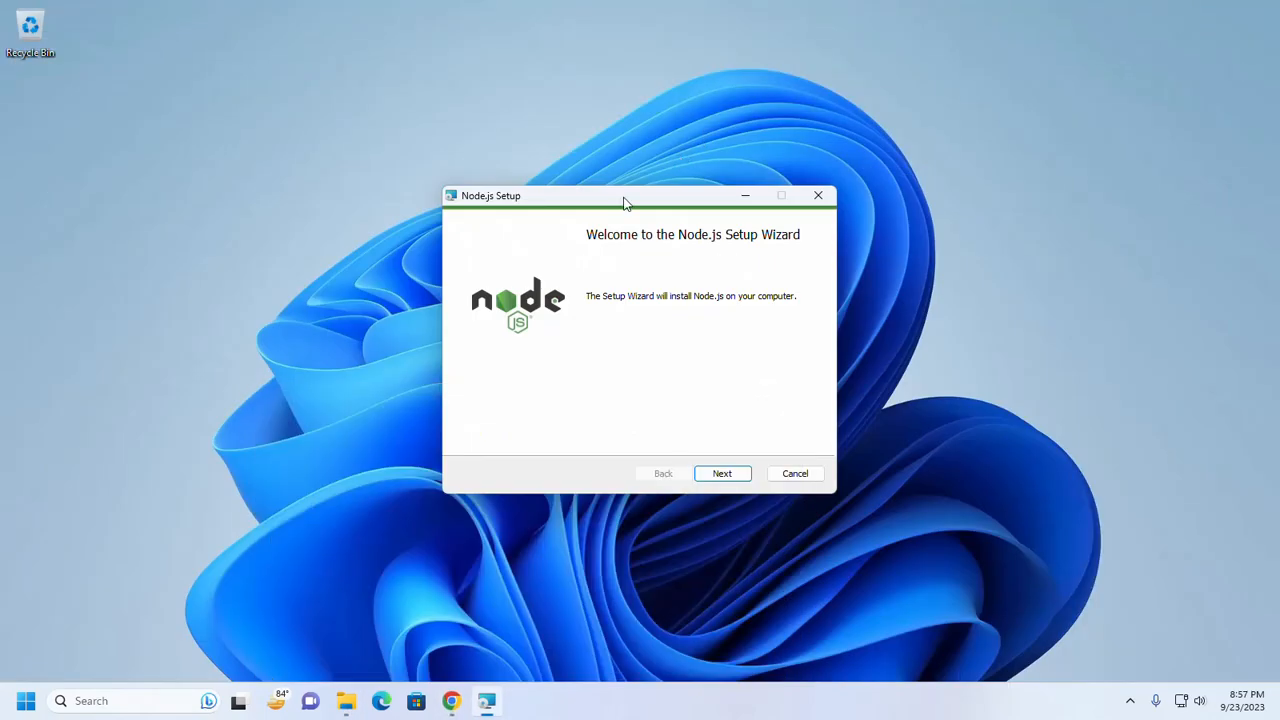
drag(623, 200, 545, 97)
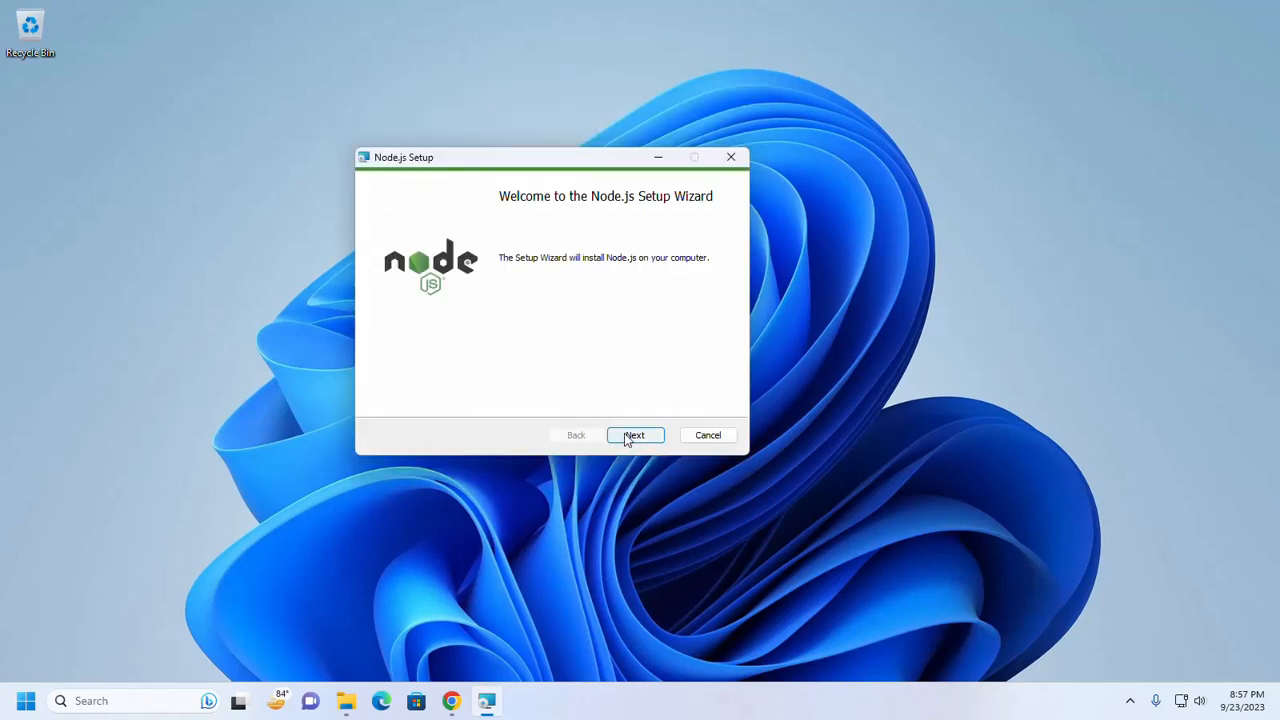
Go past the welcome page, accept the terms of the Node.js License Agreement and continue to the destination folder
click(626, 436)
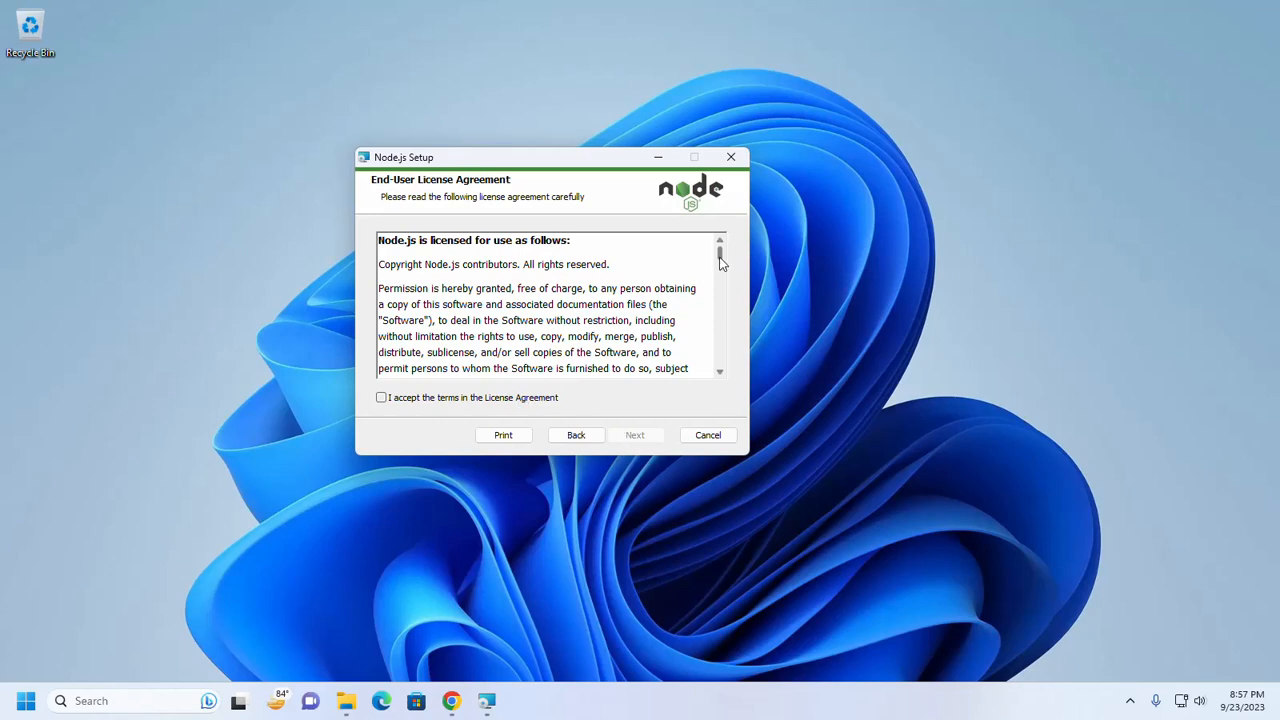
drag(722, 262, 718, 357)
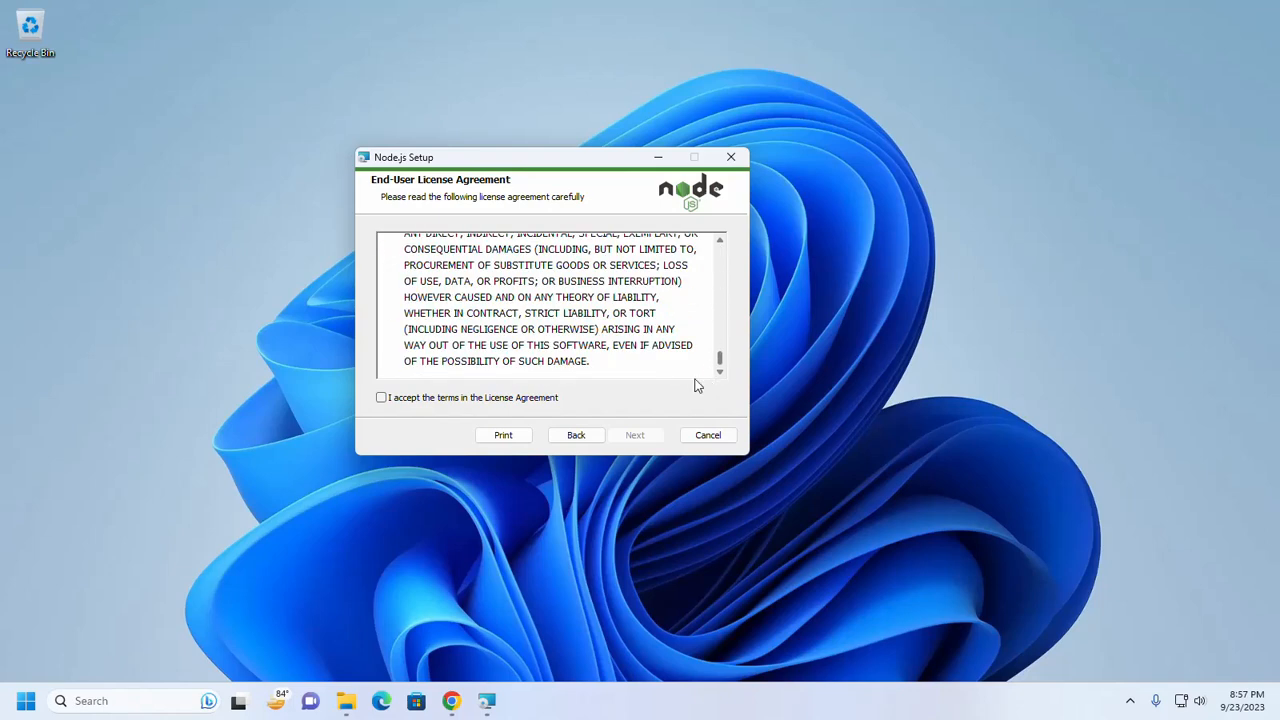
click(381, 398)
click(636, 438)
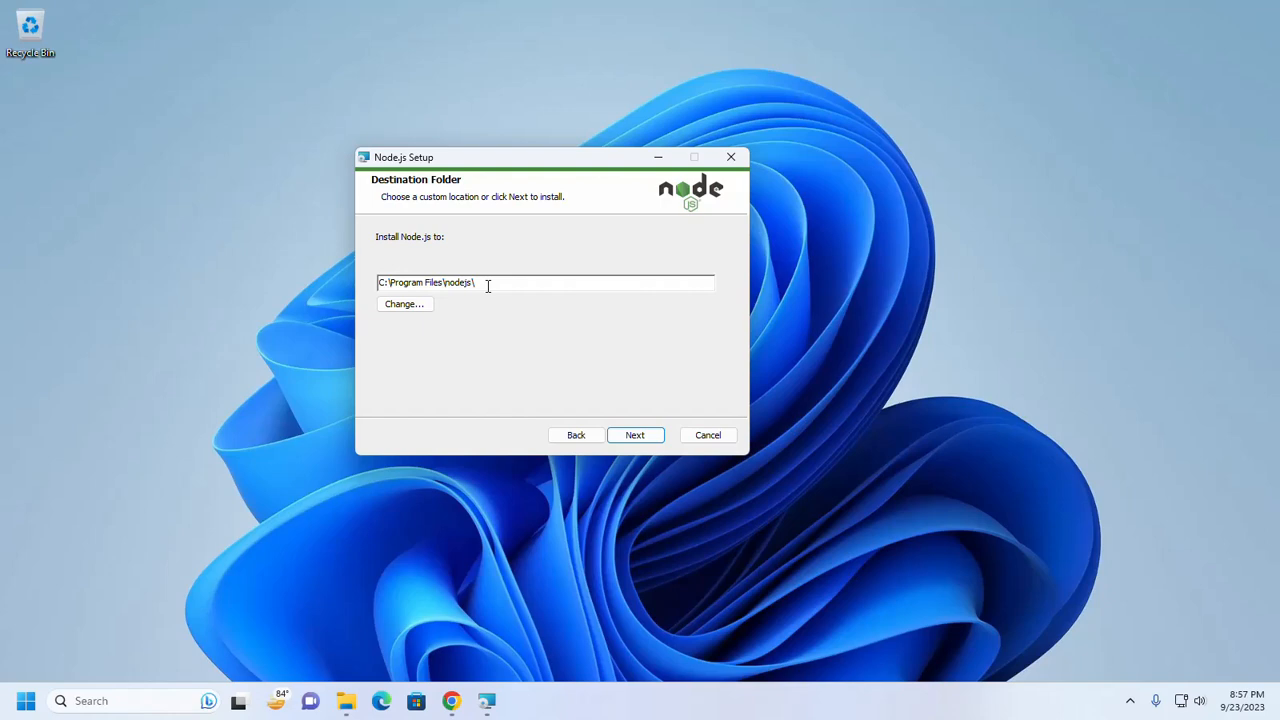
drag(488, 286, 356, 272)
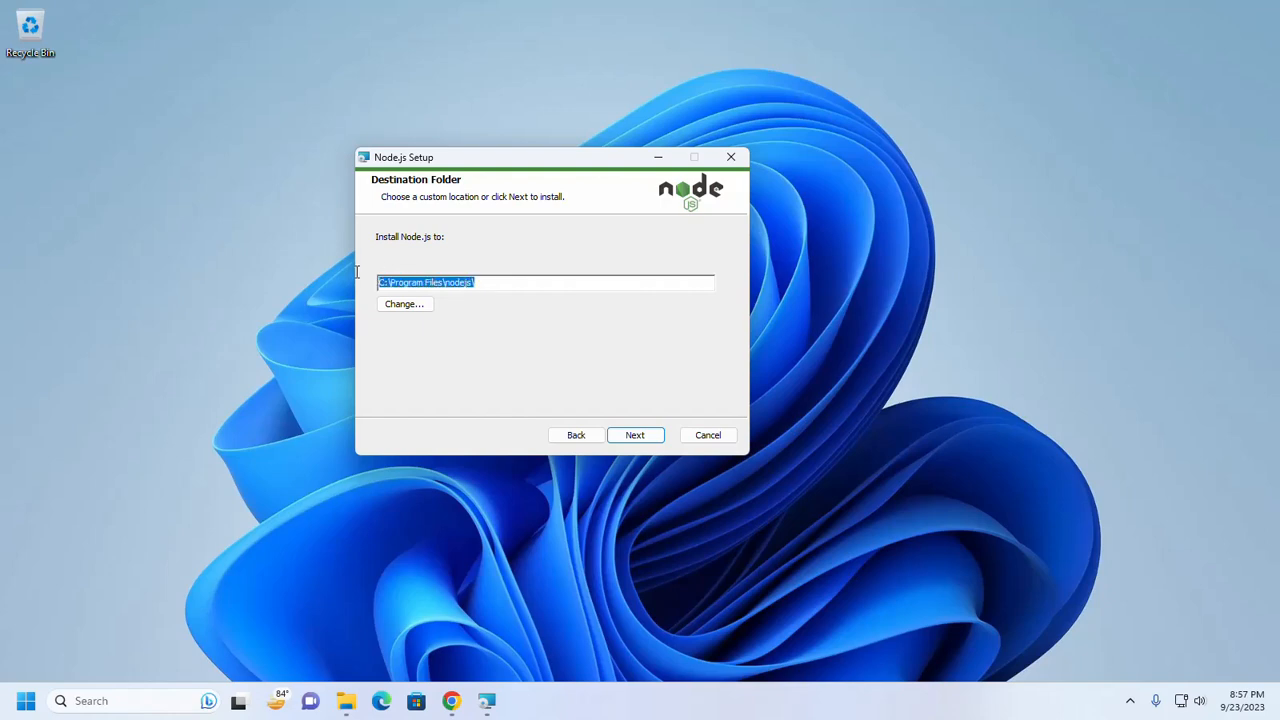
click(485, 286)
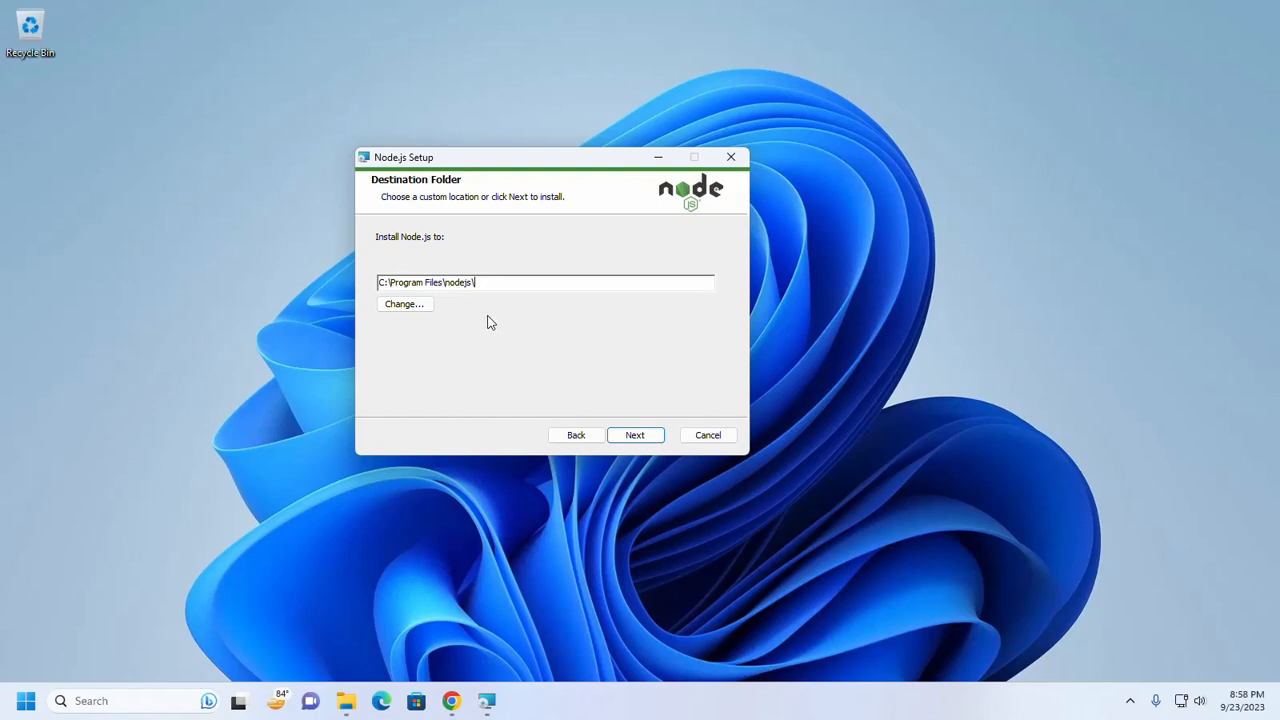
click(410, 309)
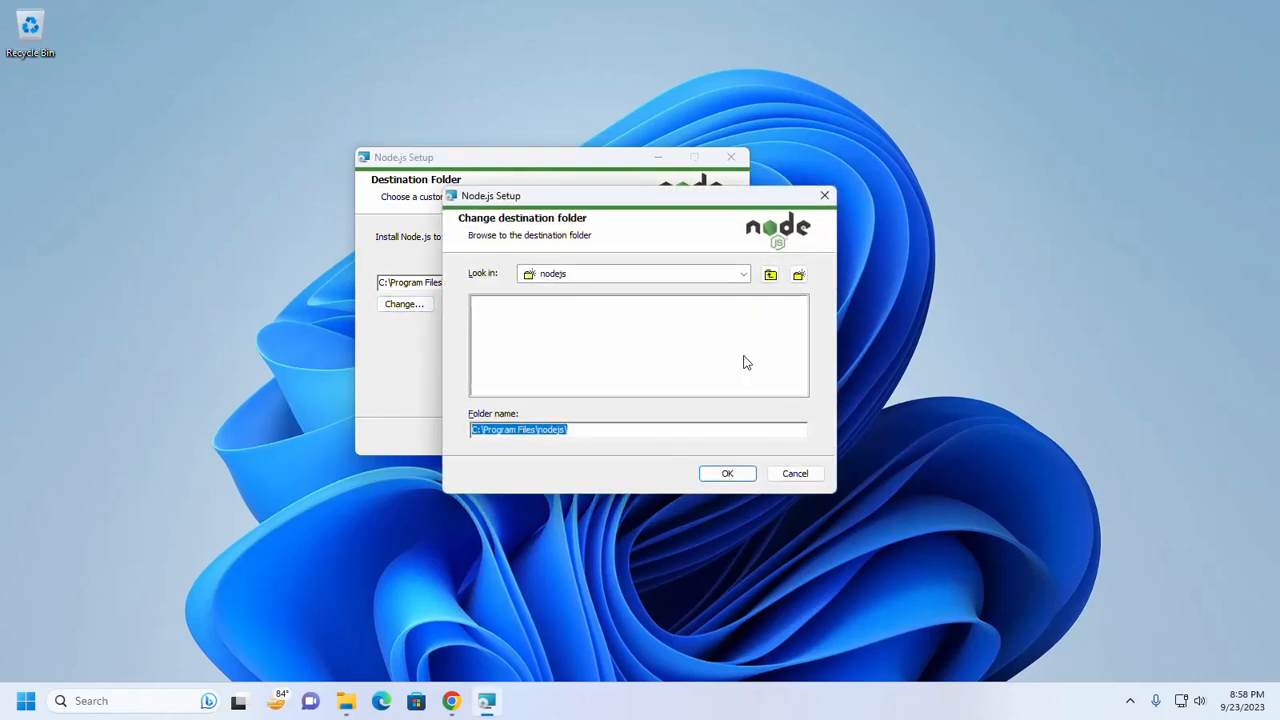
click(794, 474)
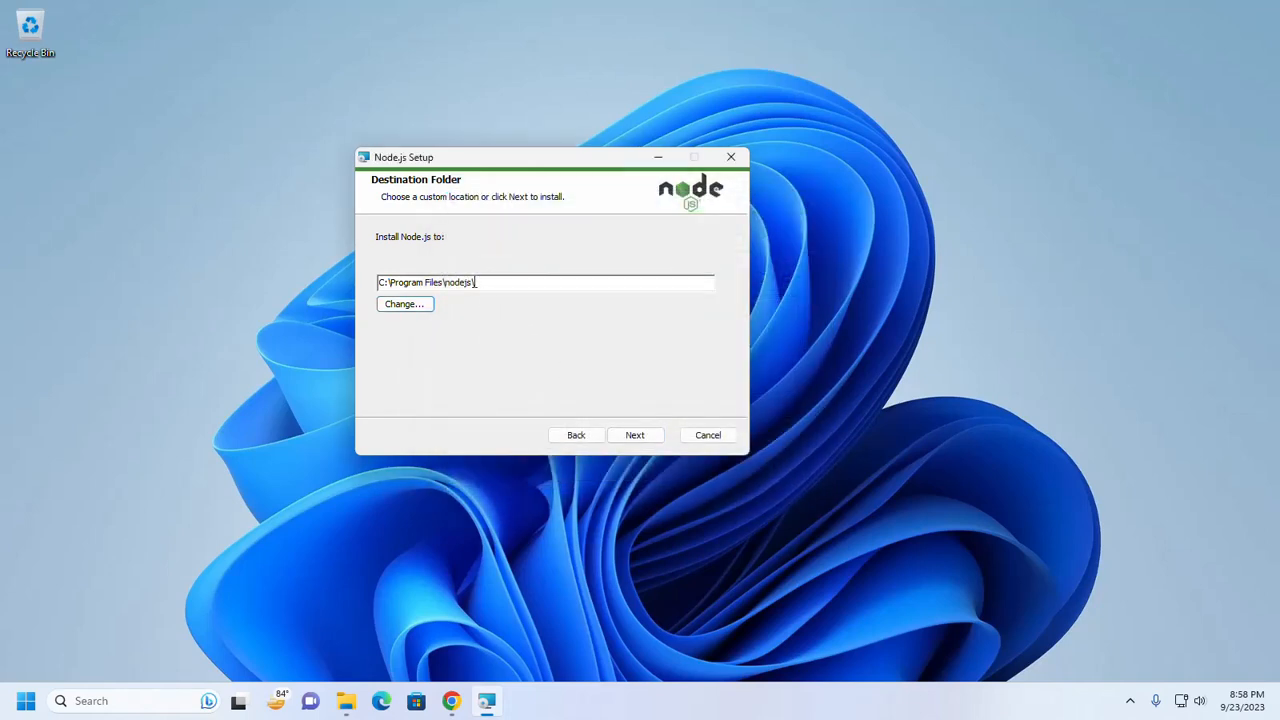
drag(477, 283, 380, 270)
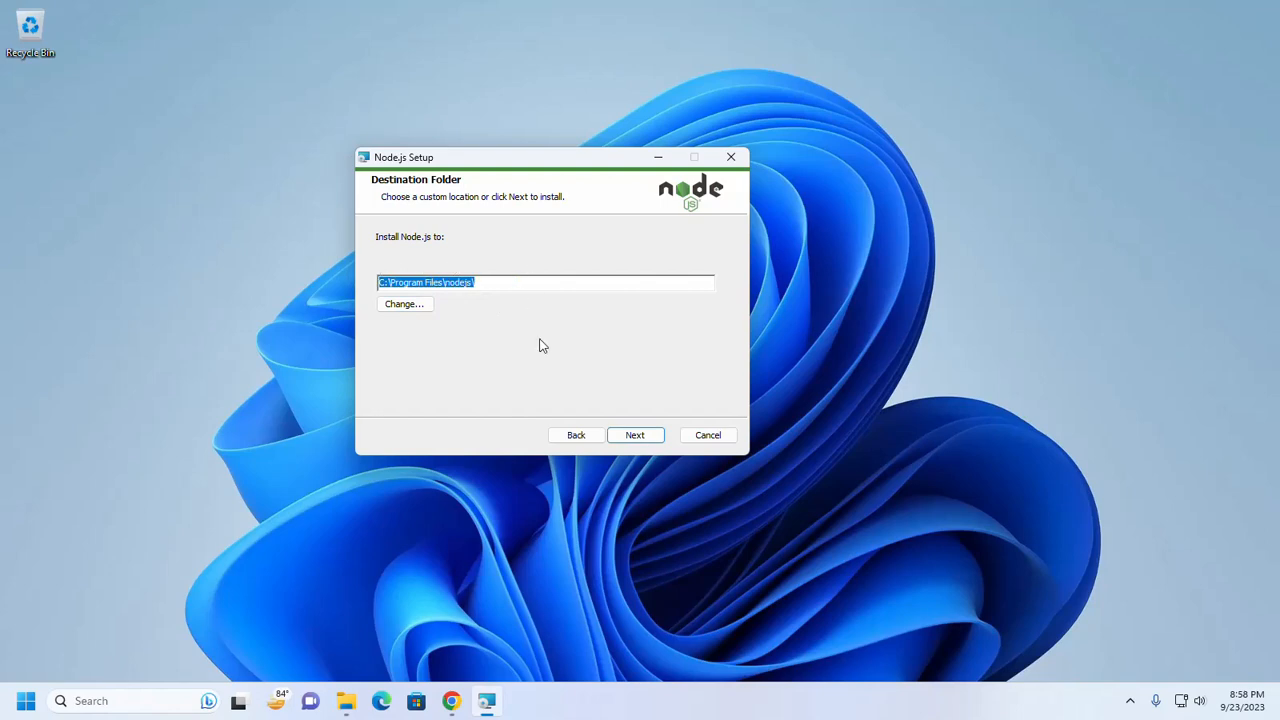
click(551, 285)
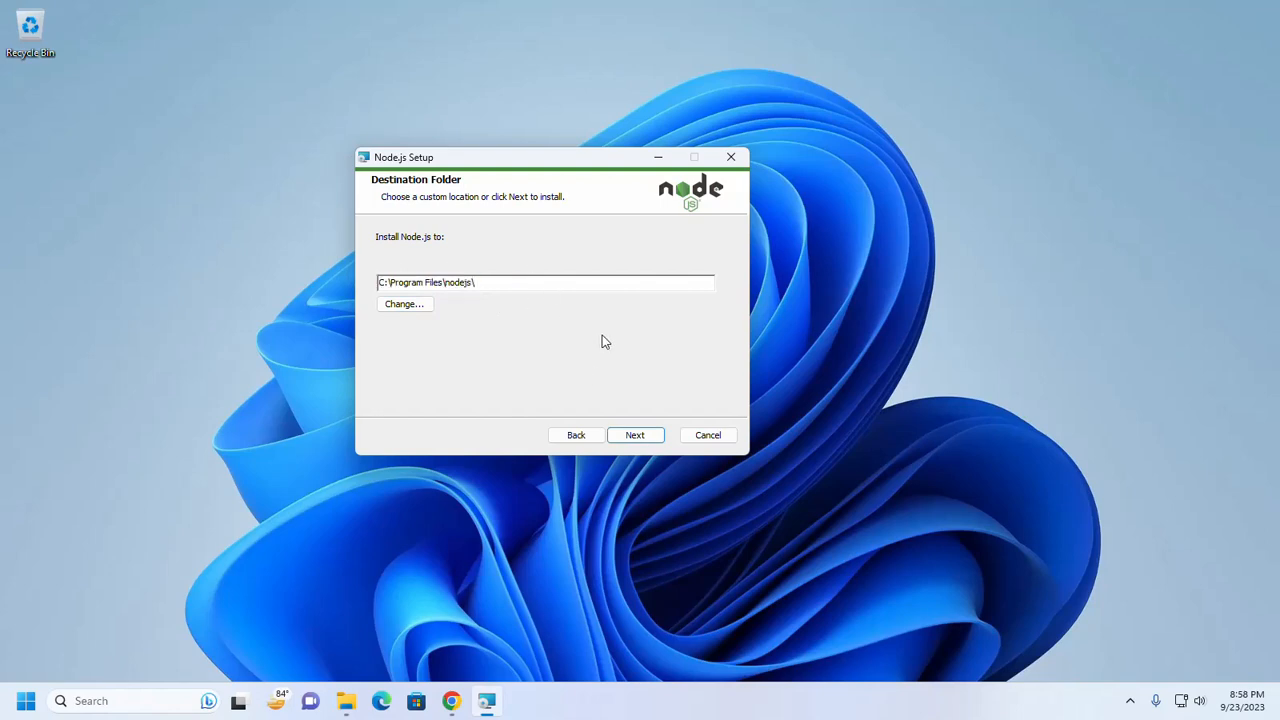
Keep the destination folder C:\Program Files\nodejs\ and the default features, leaving automatic installation of the native module tools off
click(634, 436)
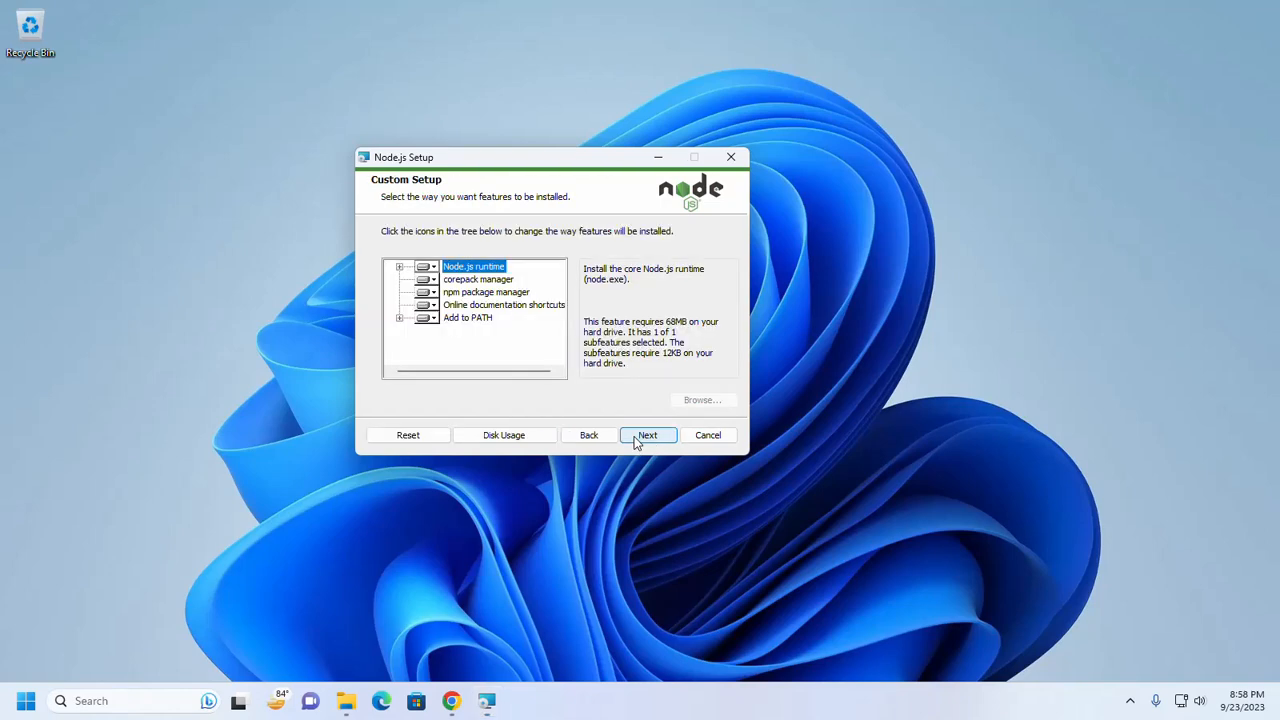
click(635, 437)
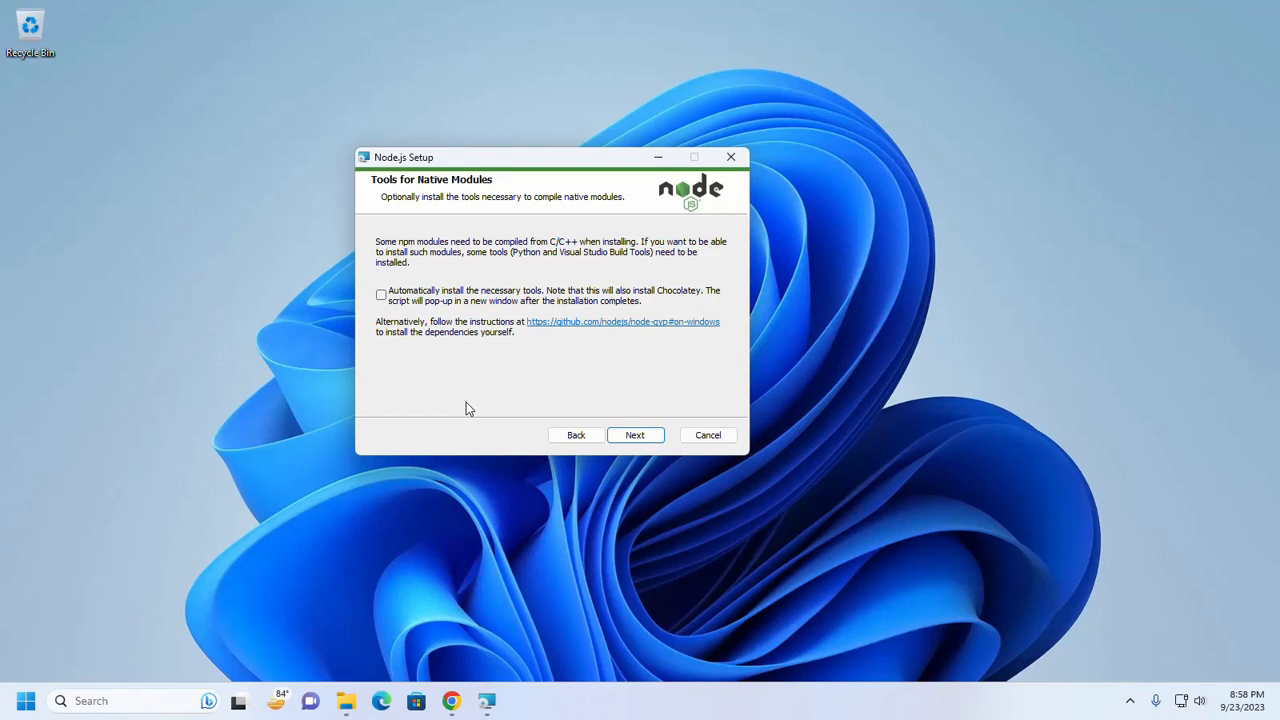
click(381, 294)
click(381, 295)
click(636, 436)
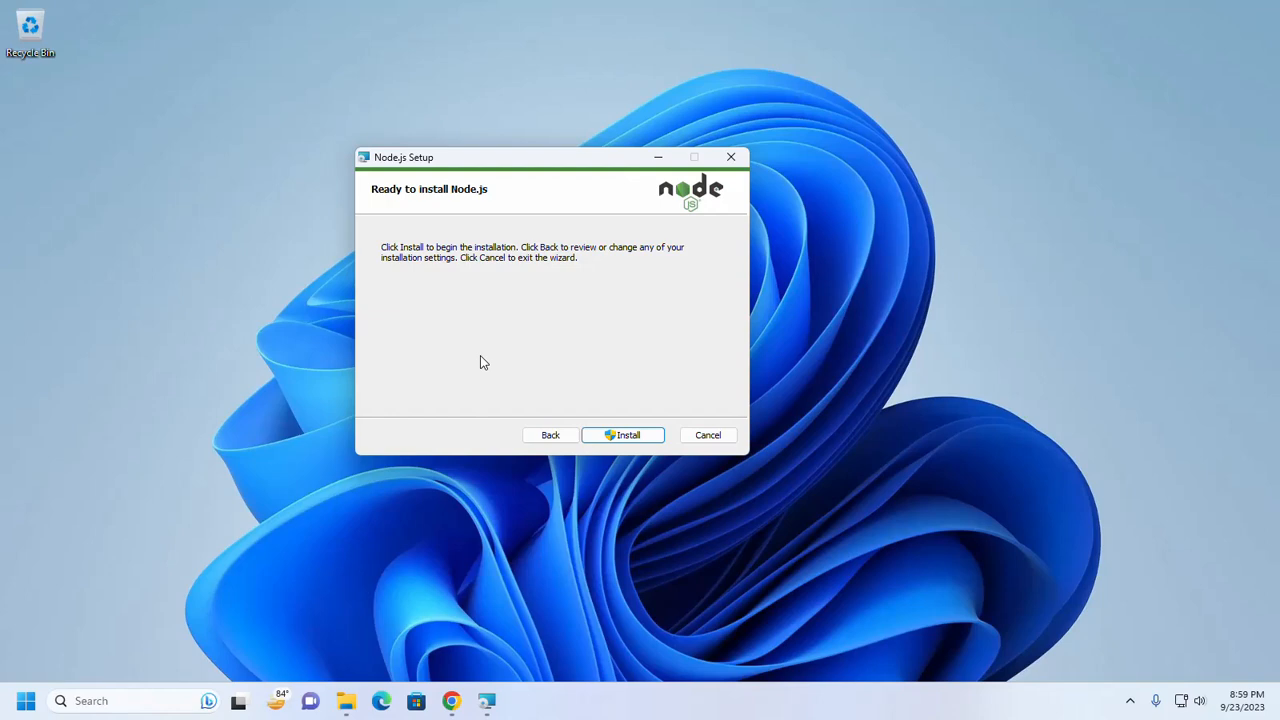
Install Node.js and exit the setup wizard once the installation is complete
click(621, 436)
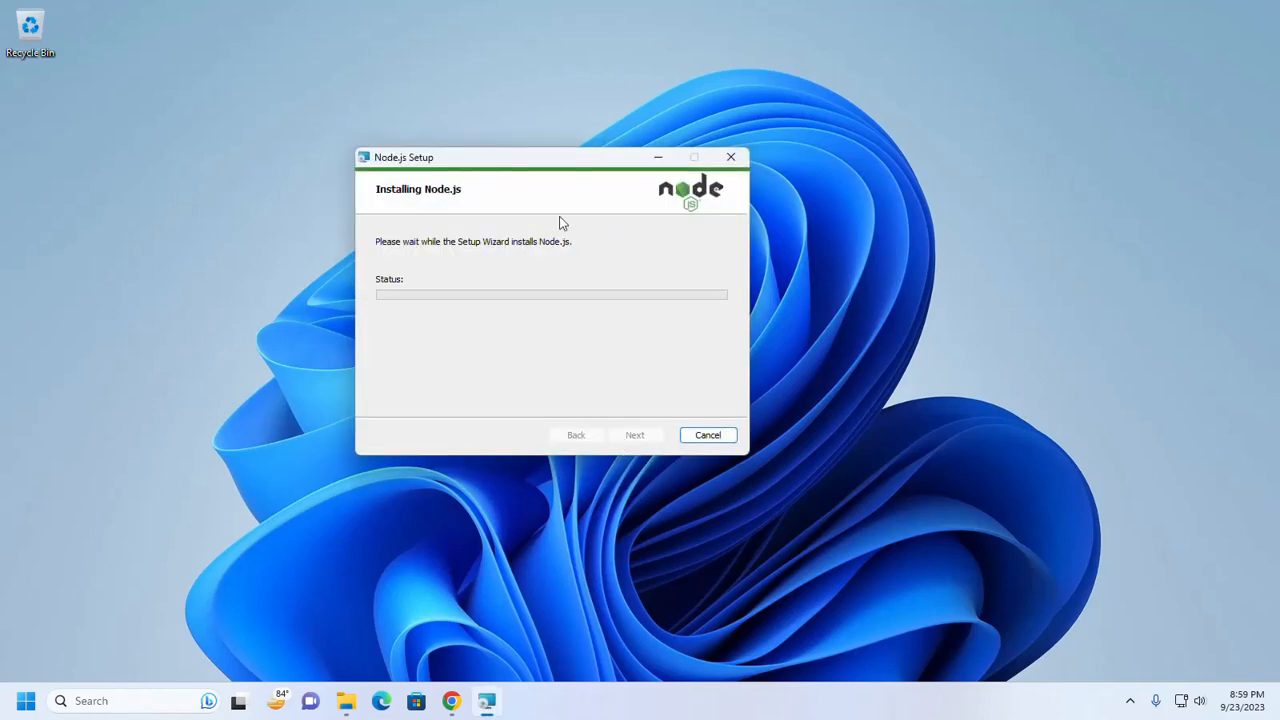
drag(530, 168, 596, 148)
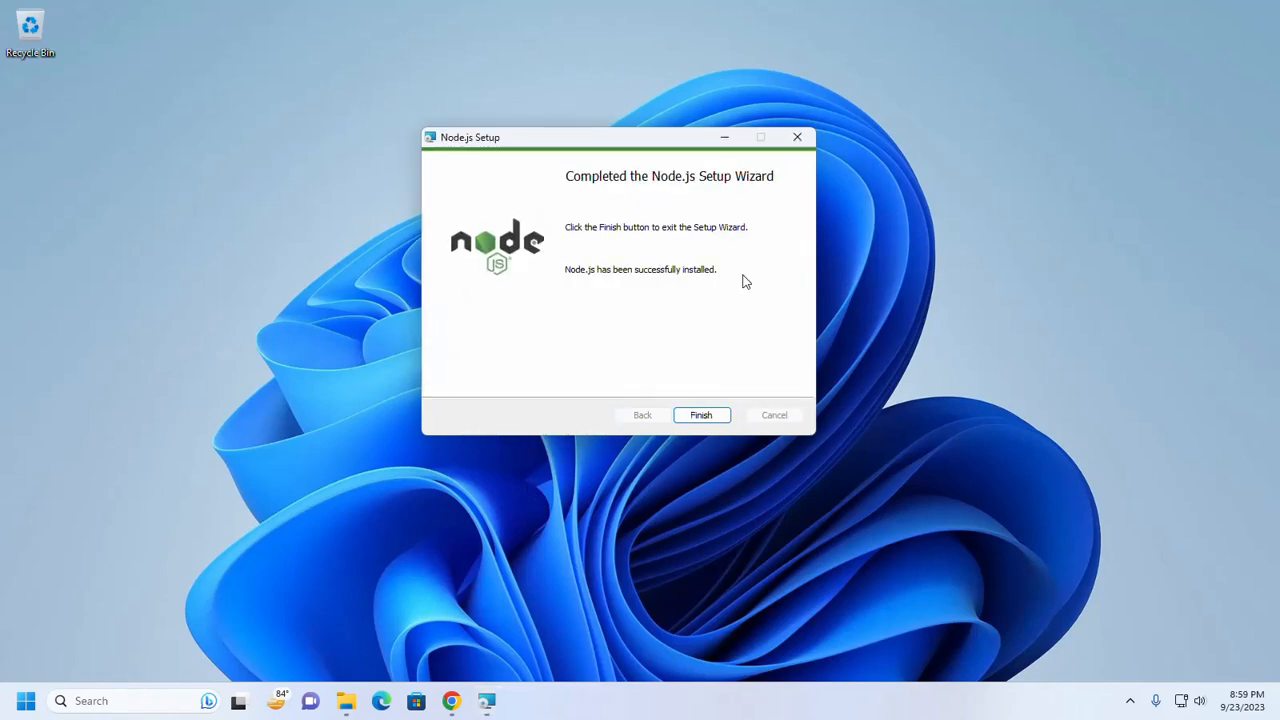
click(700, 416)
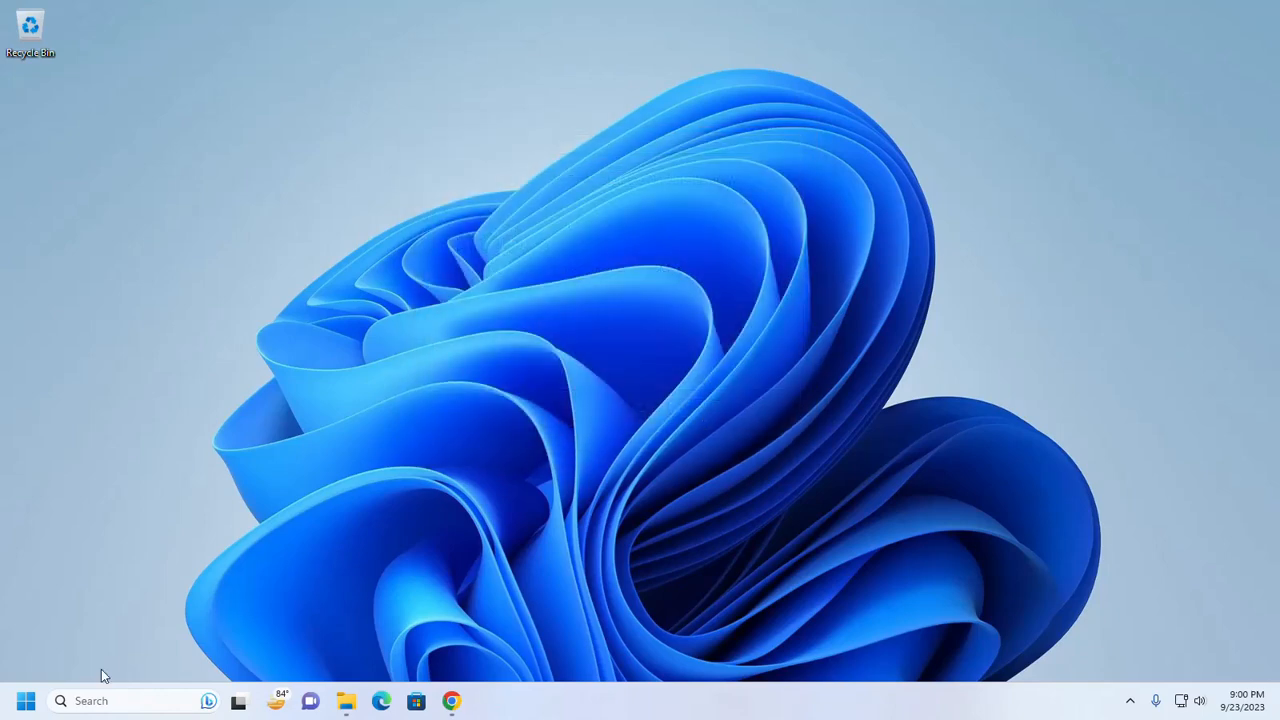
Find Command Prompt by searching for "cm", open it and maximize its window
click(33, 707)
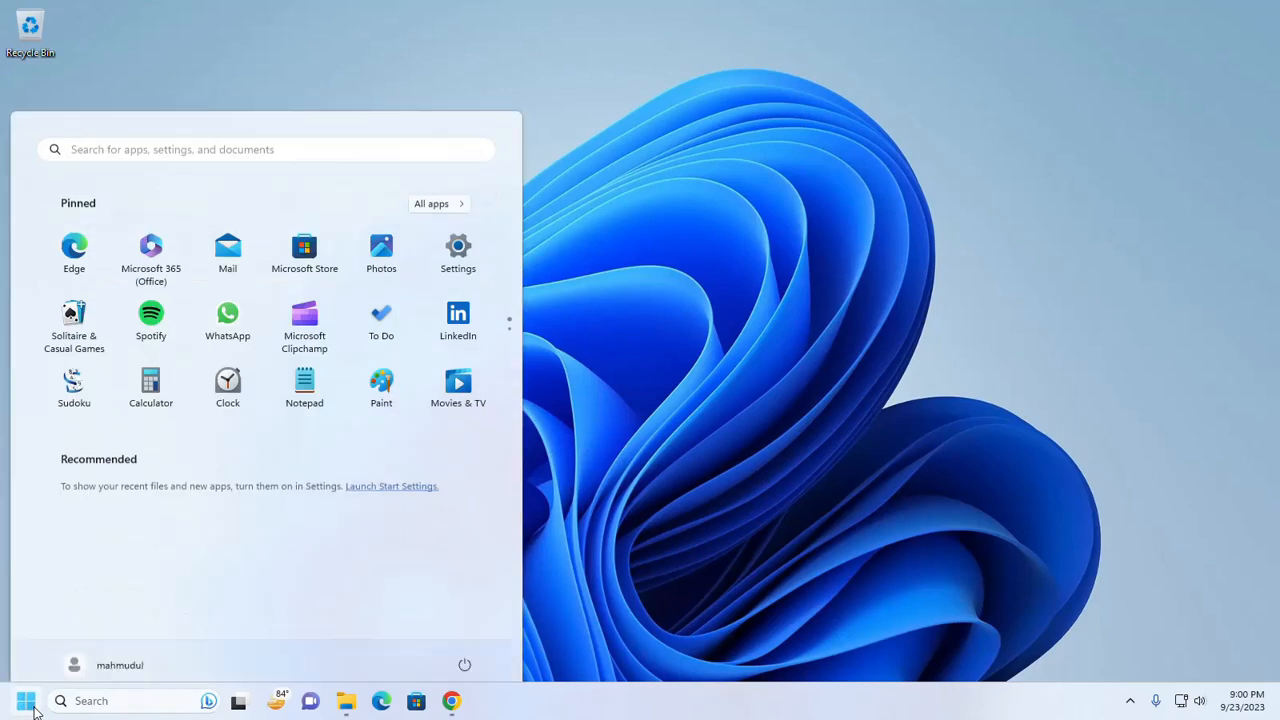
text(cm)
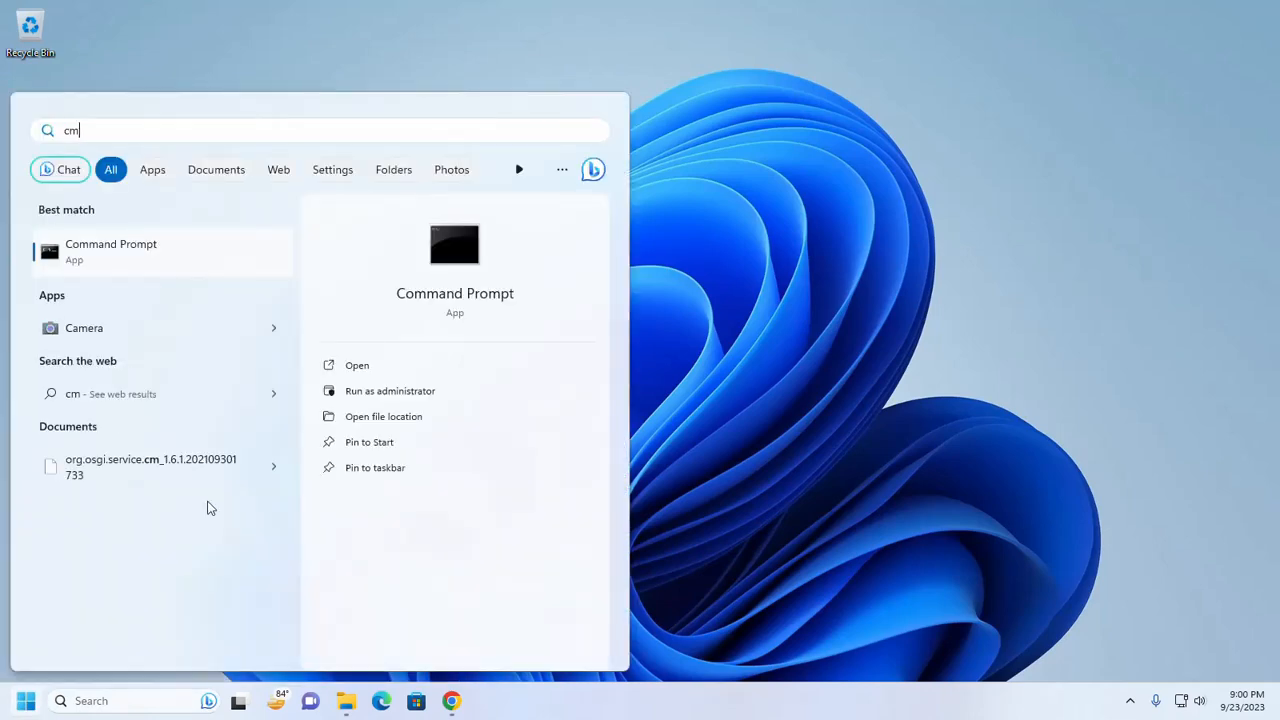
click(448, 233)
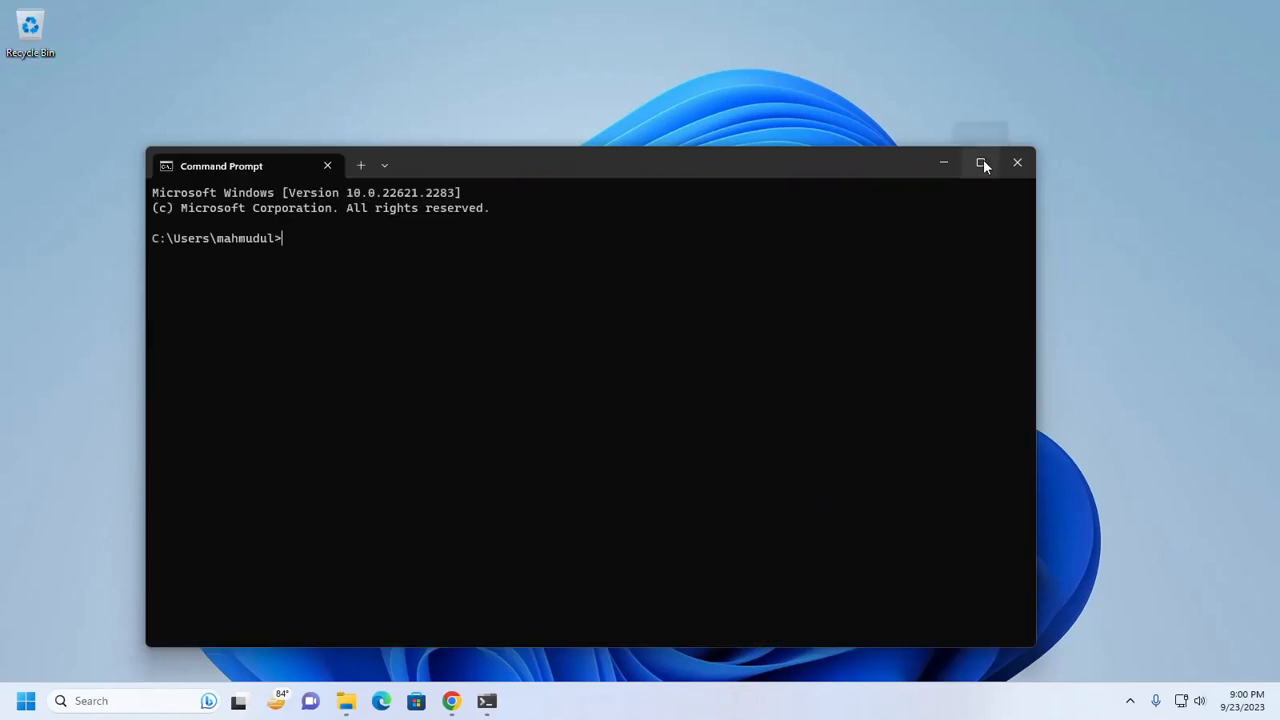
click(983, 160)
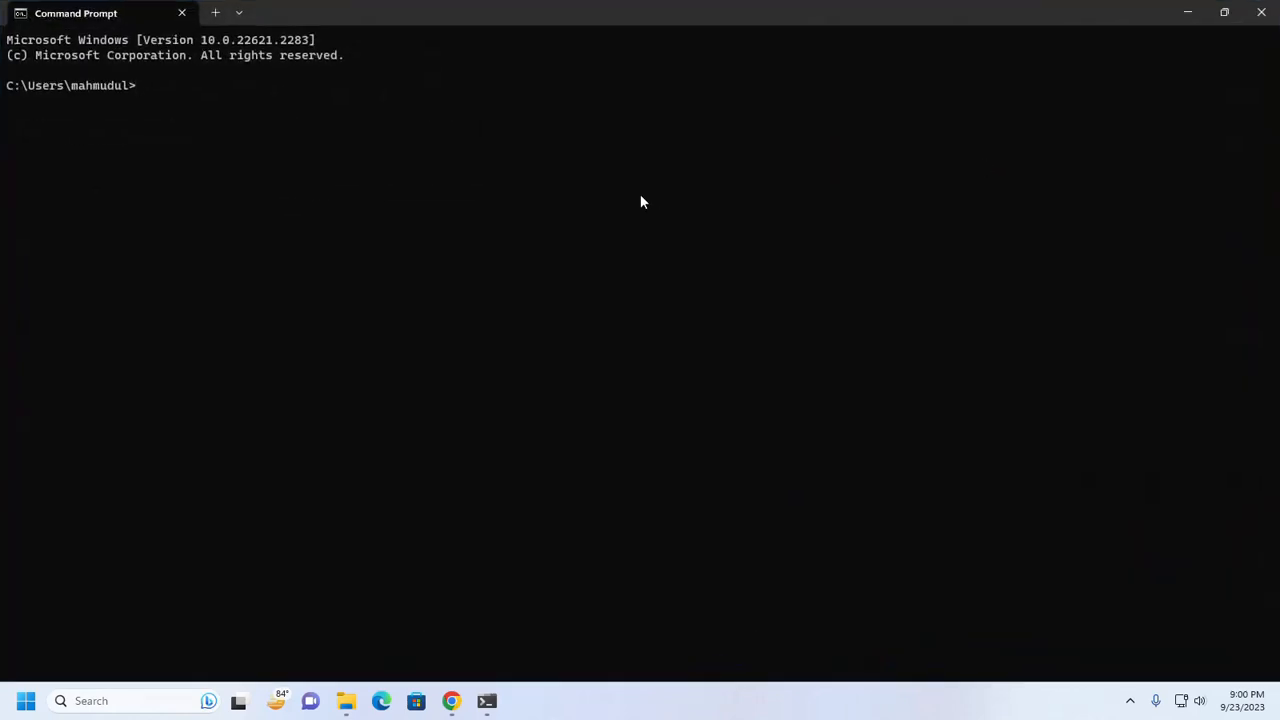
Check the installed Node.js version with node --version and highlight the version number in the output
text(node --version)
key(Return)
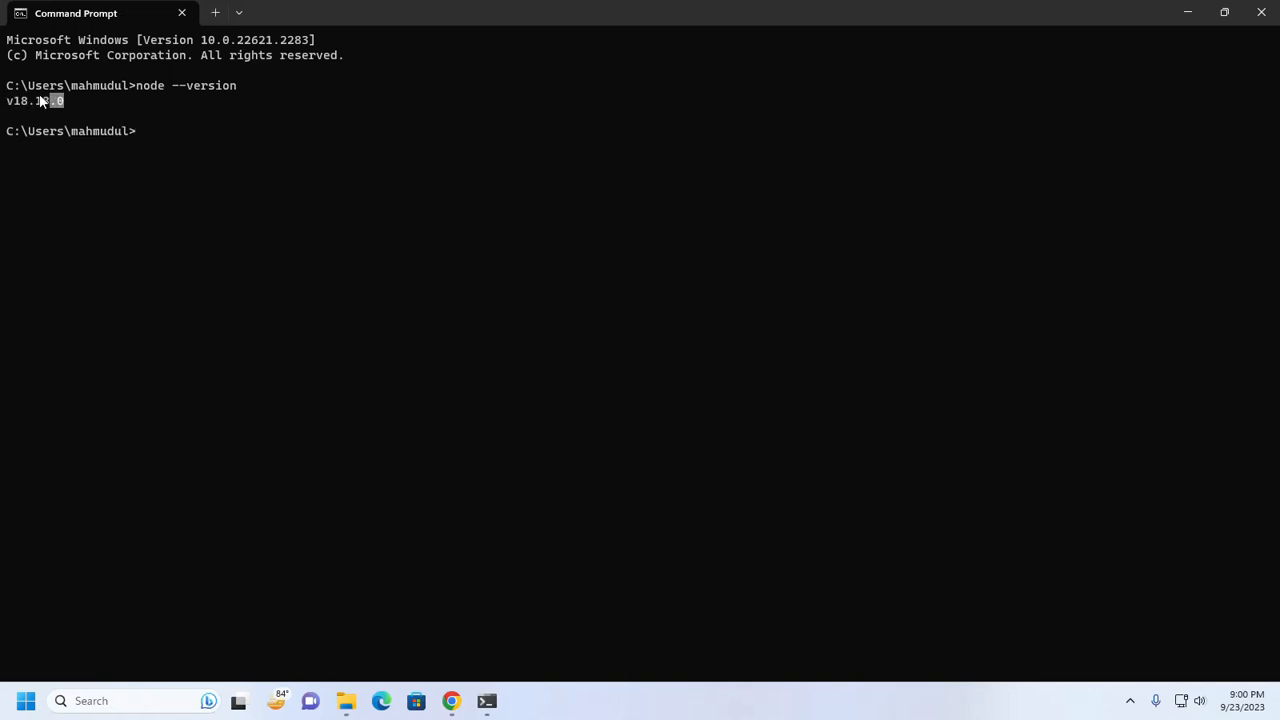
drag(40, 100, 4, 97)
click(6, 103)
drag(6, 103, 64, 103)
click(215, 157)
Check the npm version with npm --version, highlight the result, and run npx --version to check npx
text(npm --version)
key(Return)
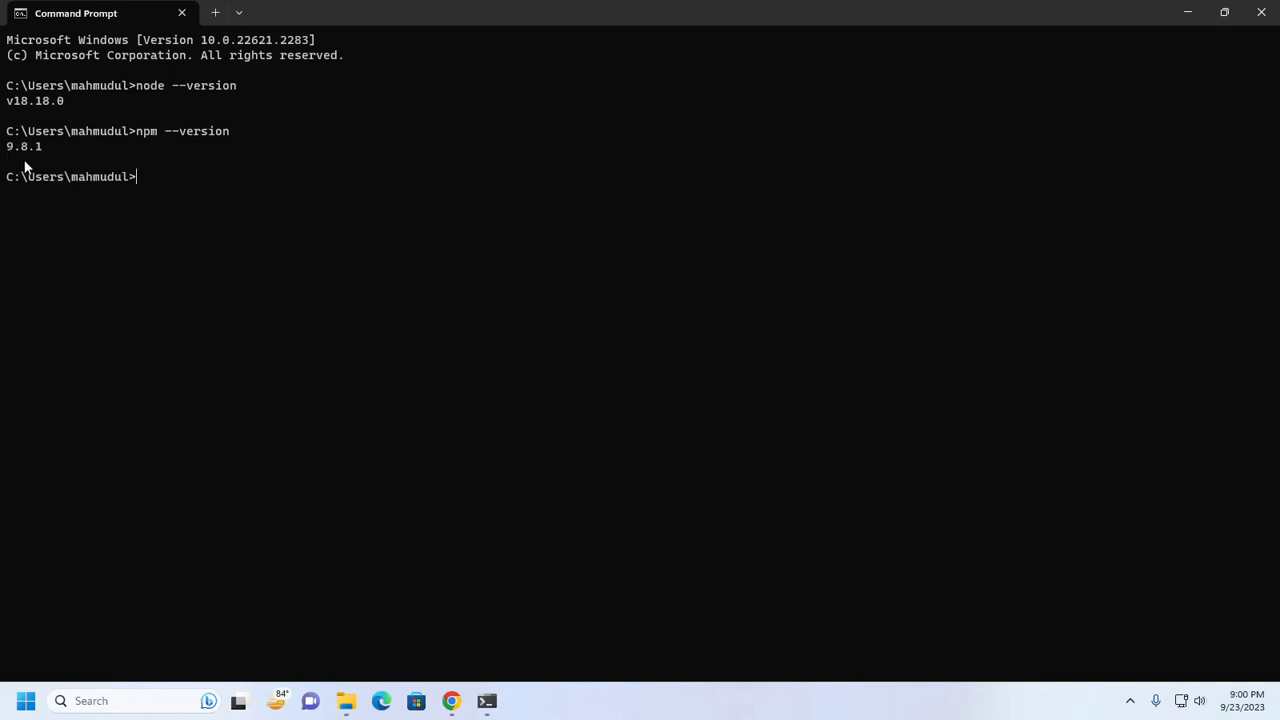
drag(44, 150, 9, 149)
click(254, 231)
text(npx --version)
key(Return)
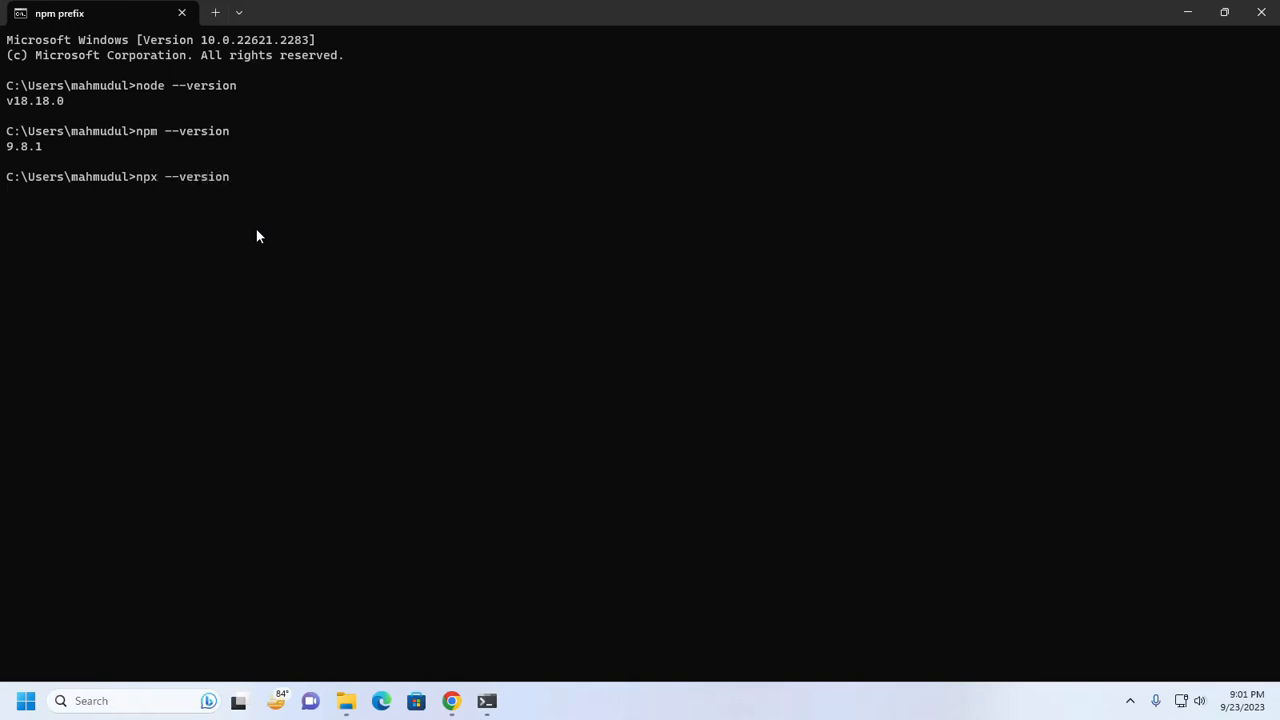